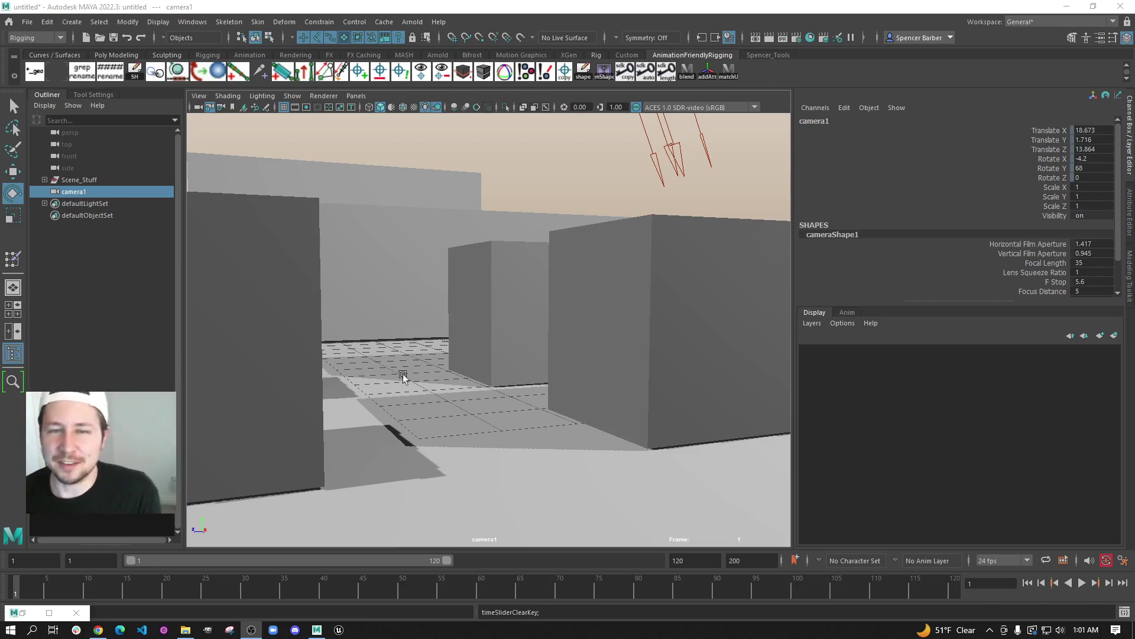
Select camera1 in the Outliner
left_click(74, 192)
Delete camera1, orbit persp to a high view of the block, and show the Create > Cameras choices
key("Delete")
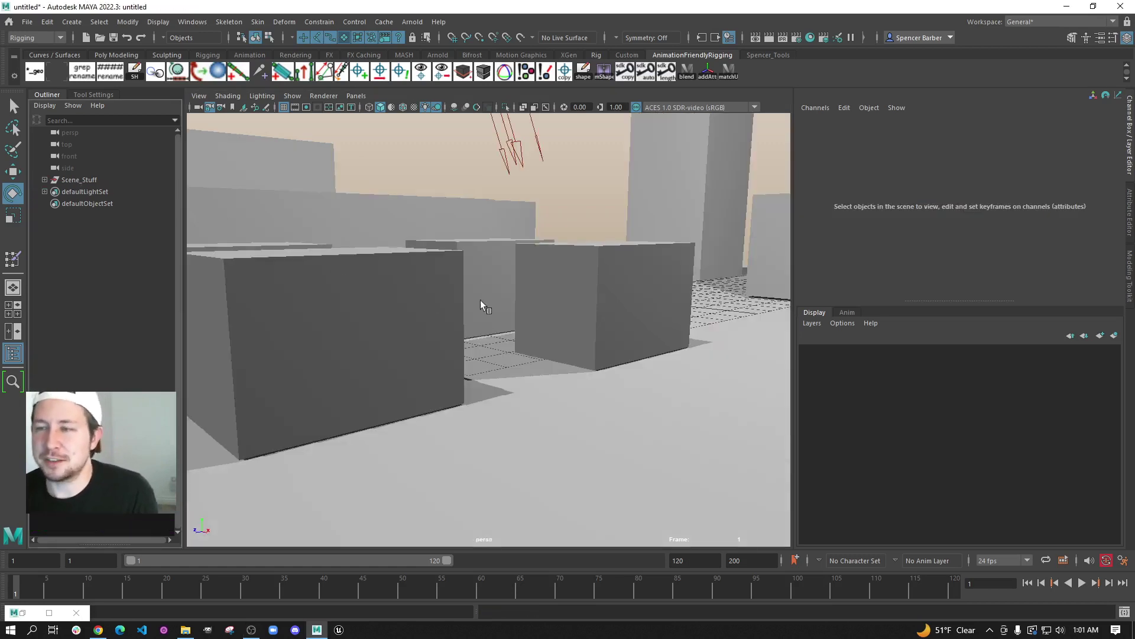
scroll(480, 300, "down", 5, "alt")
left_click_drag(499, 304, 550, 338, "alt")
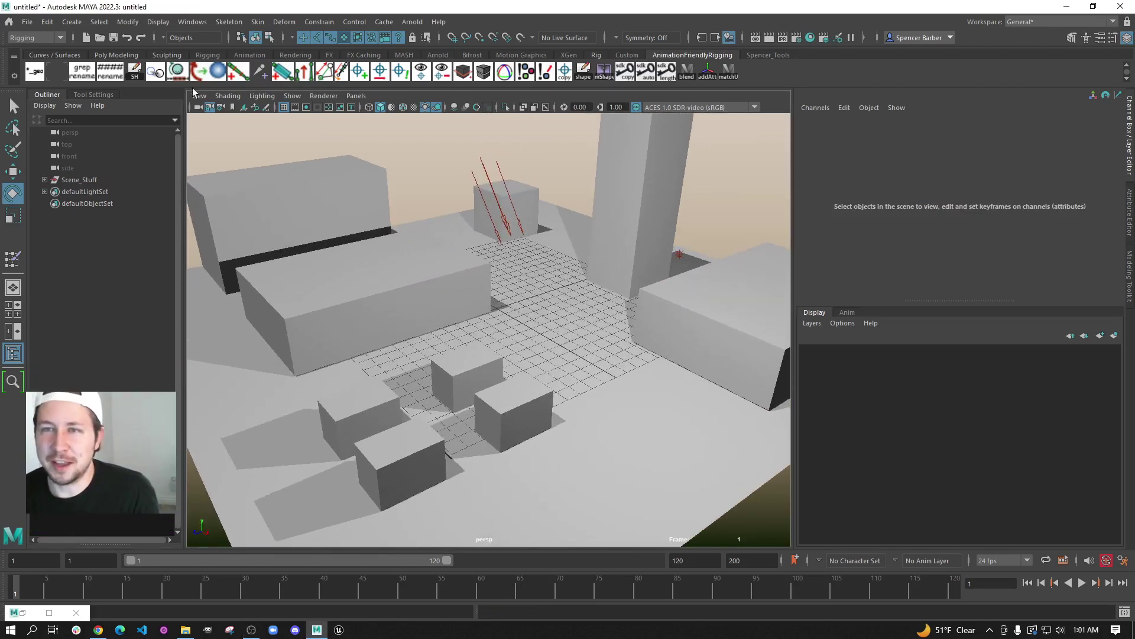
left_click(72, 22)
mouse_move(97, 104)
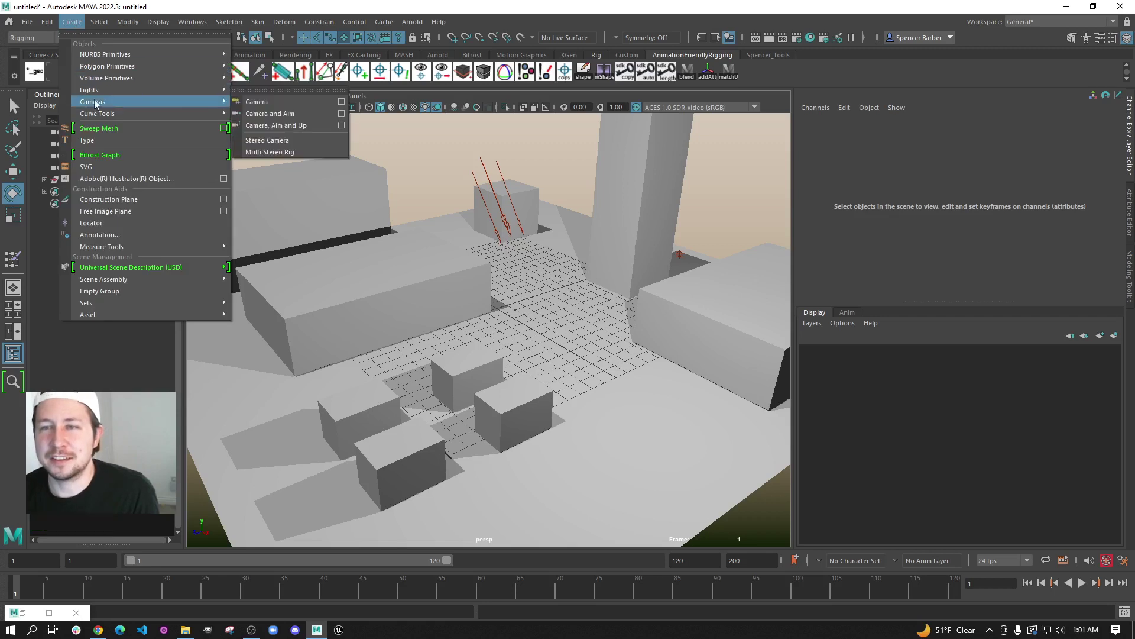
Create a new camera1 and move it across the floor and along Z into the courtyard
left_click(265, 102)
key("w")
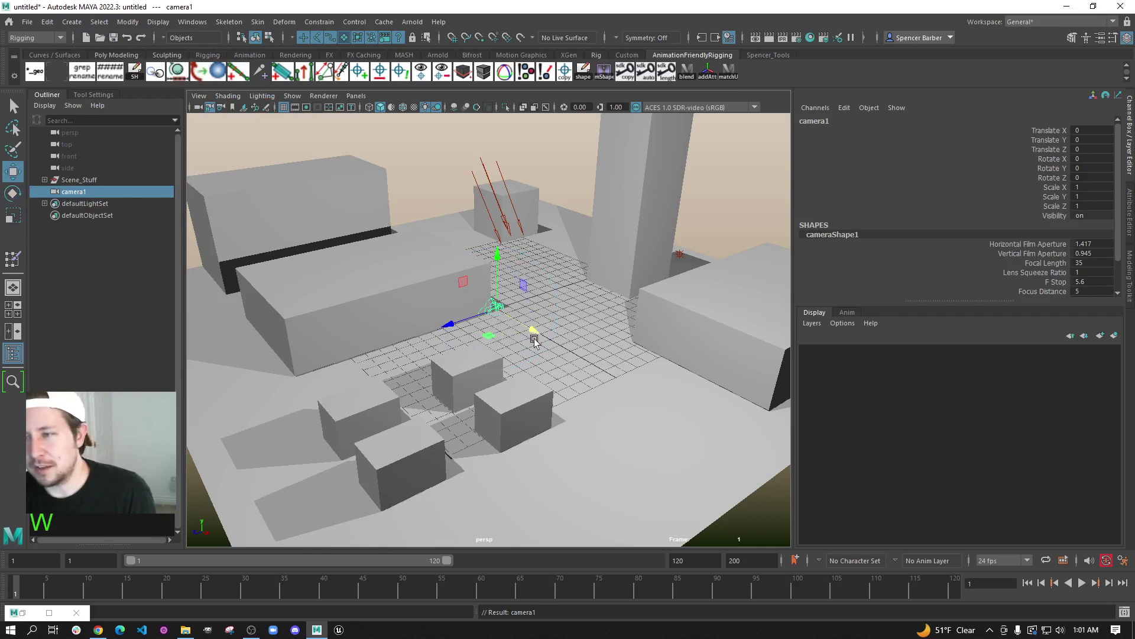
left_click_drag(532, 329, 609, 278)
left_click_drag(565, 336, 539, 306)
key("e")
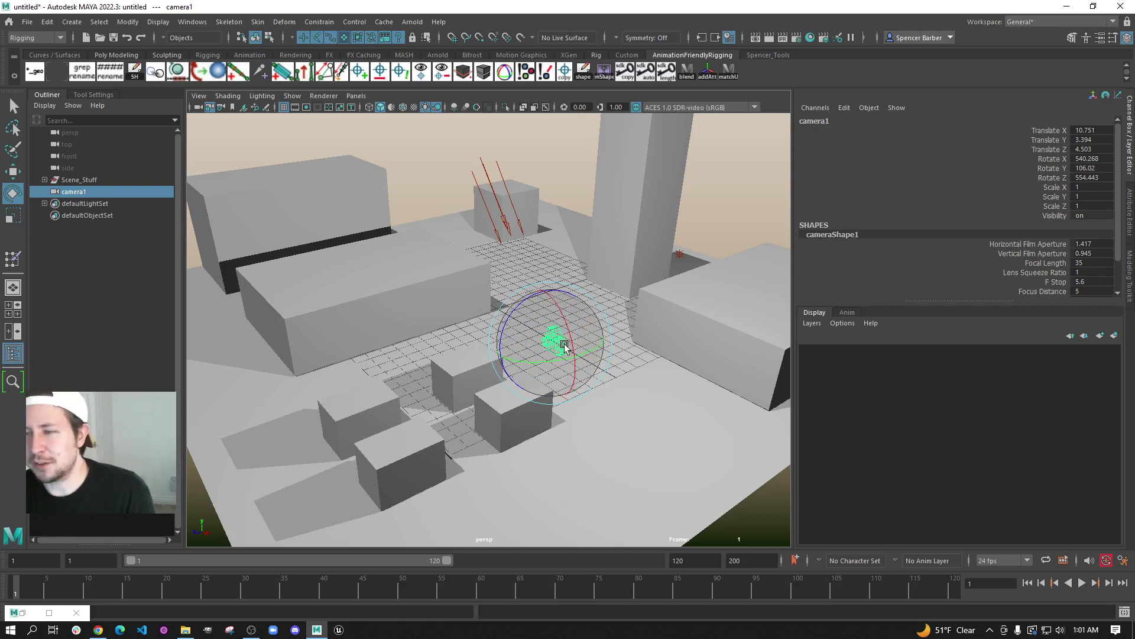
Set the viewport to look through camera1 via Panels > Perspective
left_click(357, 96)
mouse_move(456, 108)
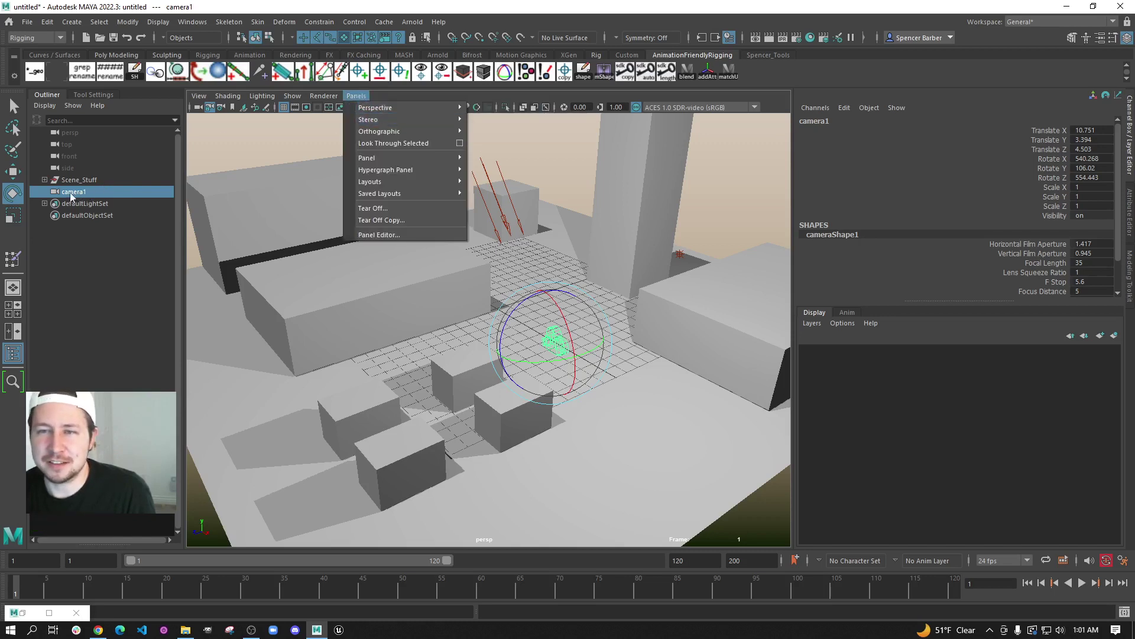
mouse_move(379, 113)
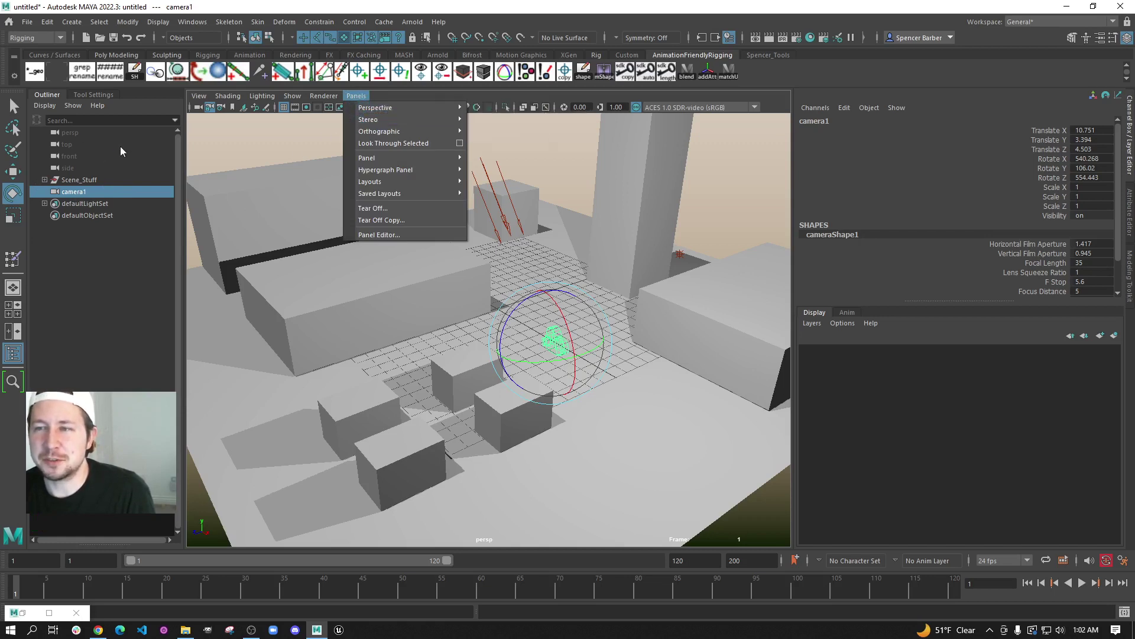
key("Left")
key("Left")
key("Left")
key("Right")
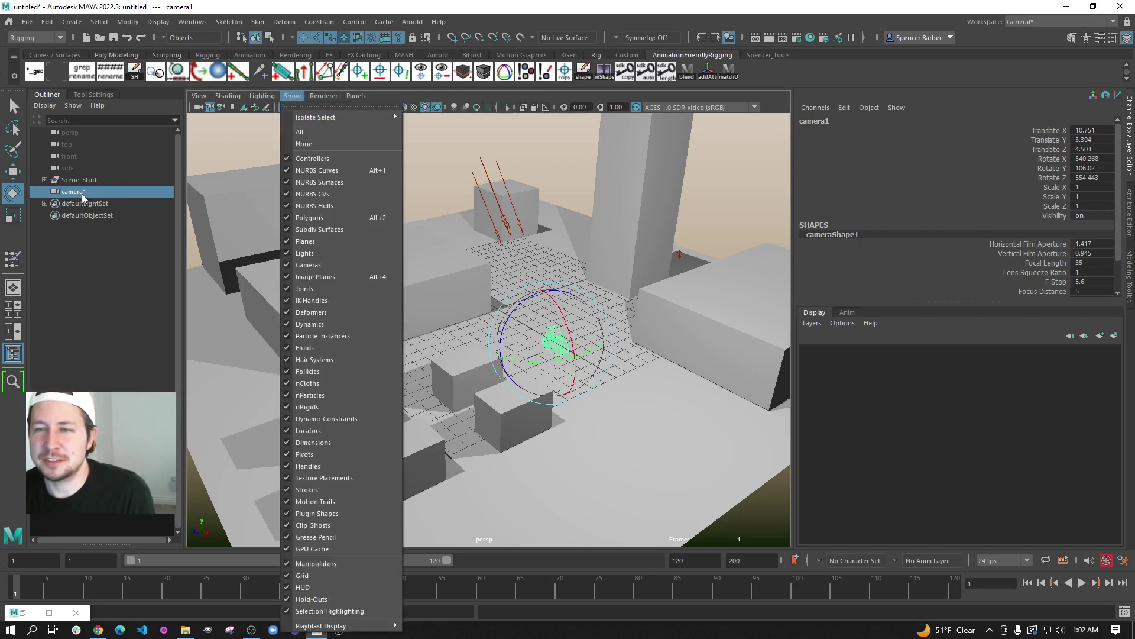
mouse_move(356, 95)
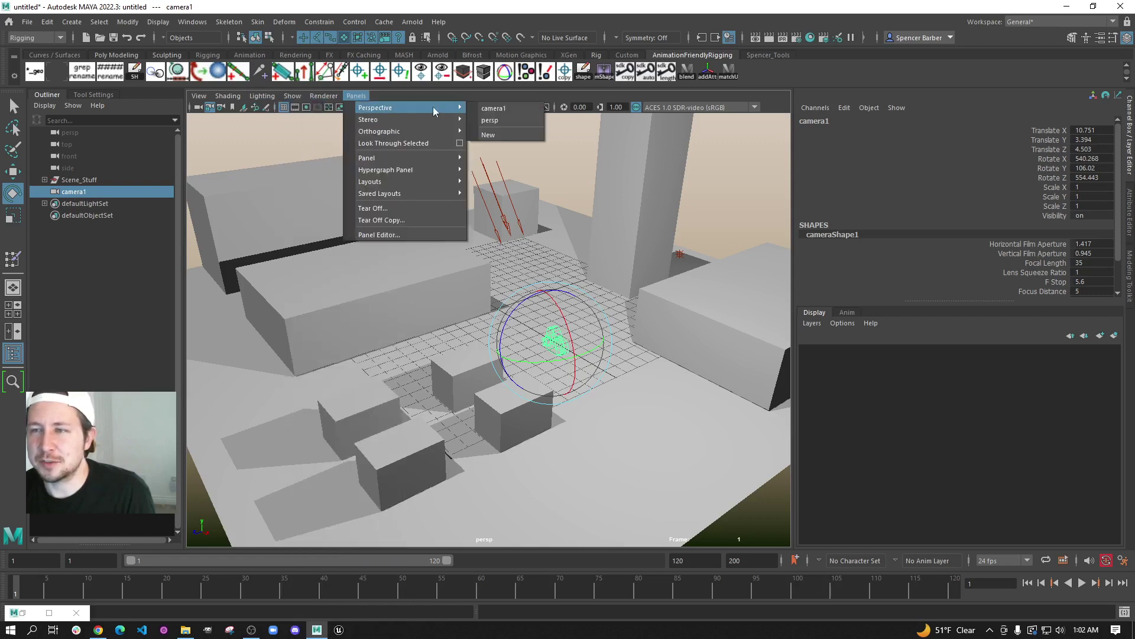
left_click(499, 107)
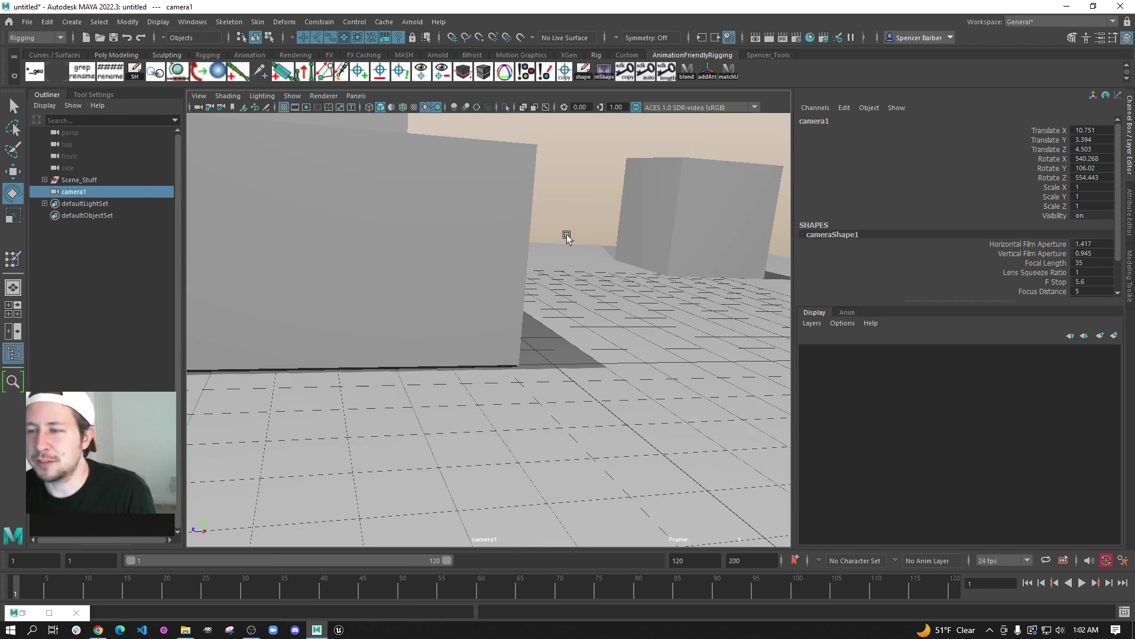
Tumble and dolly camera1 to a raised view at 23.282, 9.983, 21.405, Rotate Y 44.328
left_click_drag(578, 235, 428, 260, "alt")
right_click_drag(428, 261, 547, 324, "alt")
left_click_drag(547, 324, 575, 261, "alt")
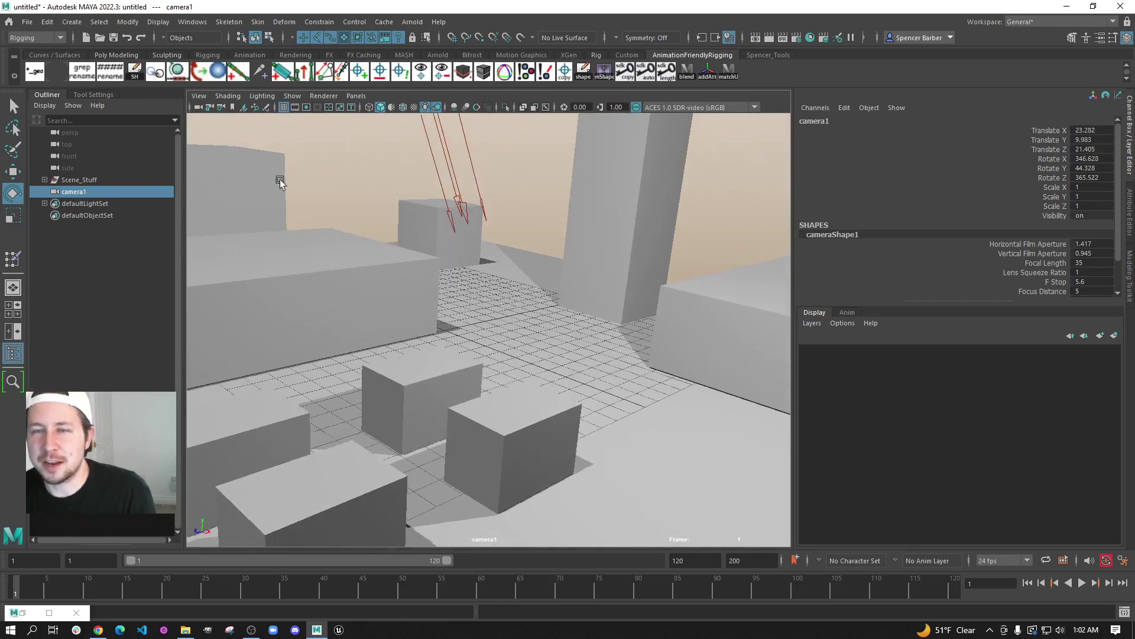
Drag persp from the Outliner into the viewport to look through it
middle_click(74, 132)
middle_click_drag(73, 132, 400, 208)
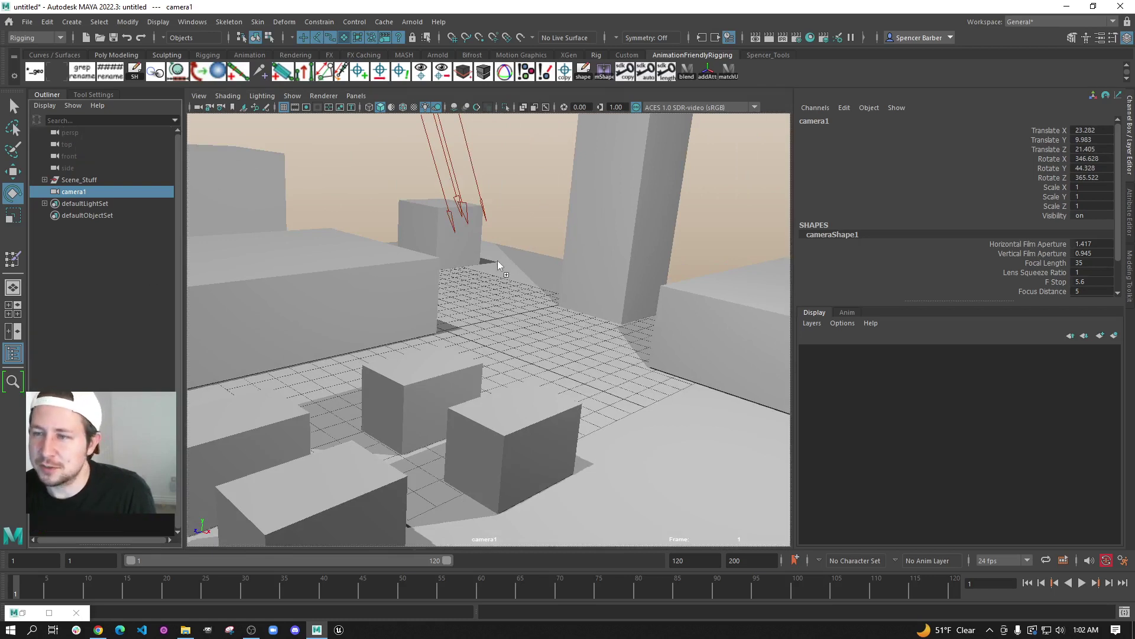
middle_click_drag(498, 261, 501, 261)
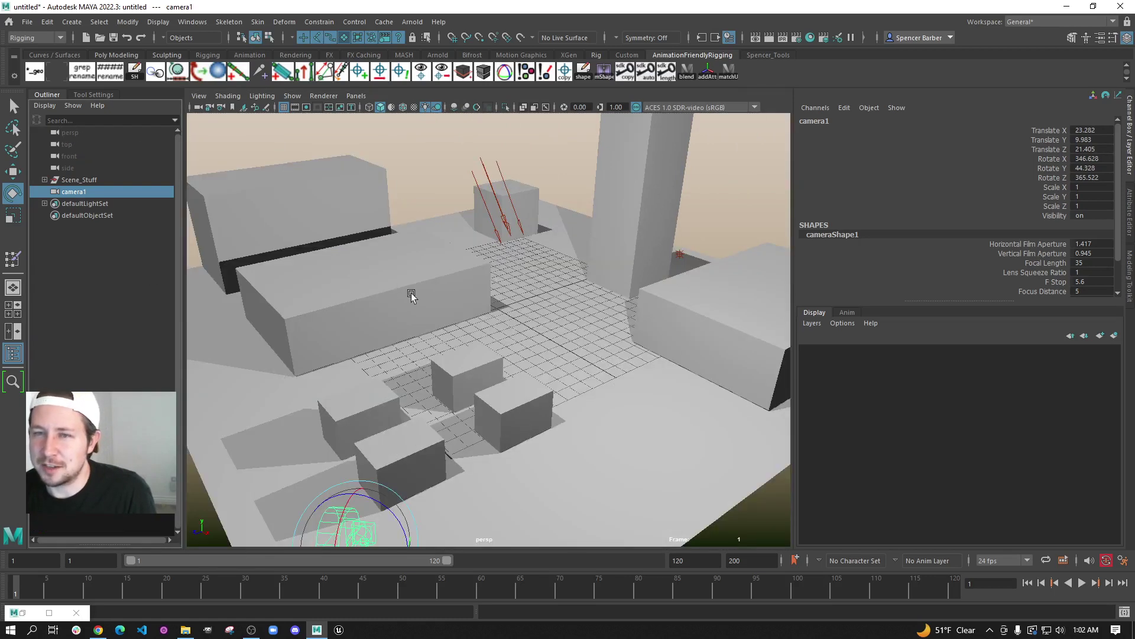
Orbit and pan persp to an overview showing camera1 among the buildings
left_click_drag(371, 300, 428, 364, "alt")
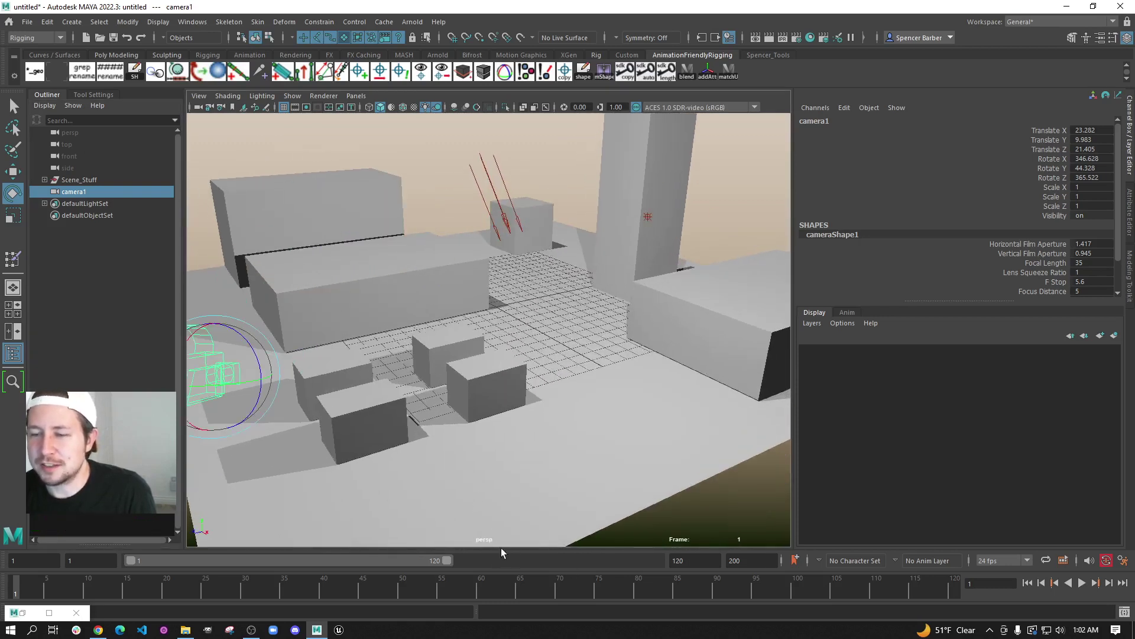
left_click_drag(526, 534, 477, 520, "alt")
middle_click_drag(571, 442, 560, 509, "alt")
left_click_drag(560, 509, 540, 507, "alt")
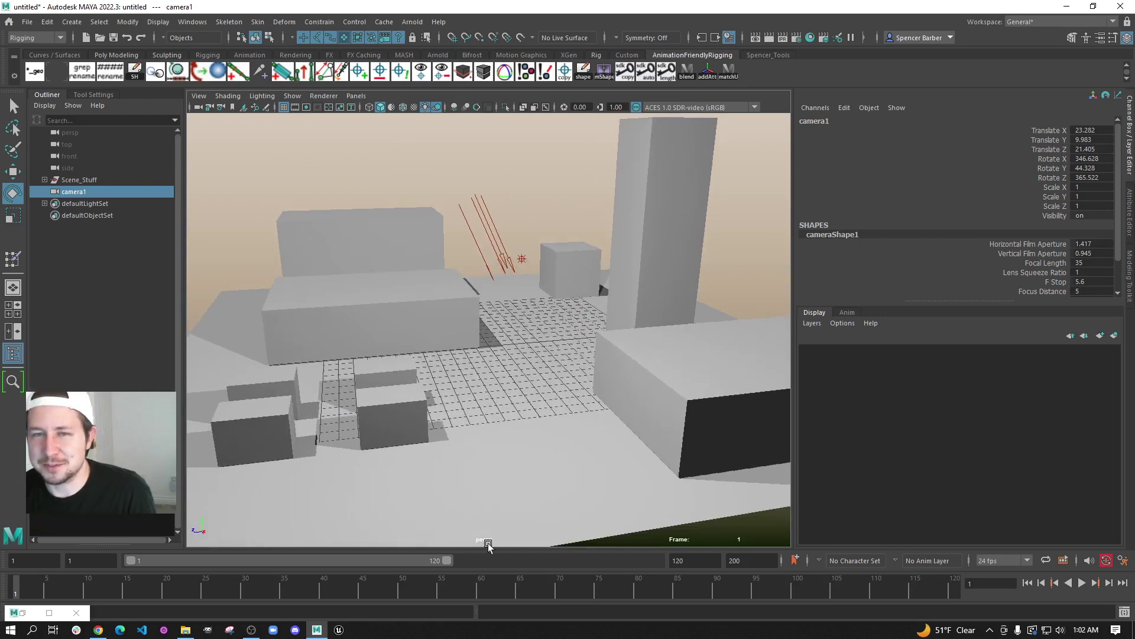
left_click_drag(385, 332, 421, 340, "alt")
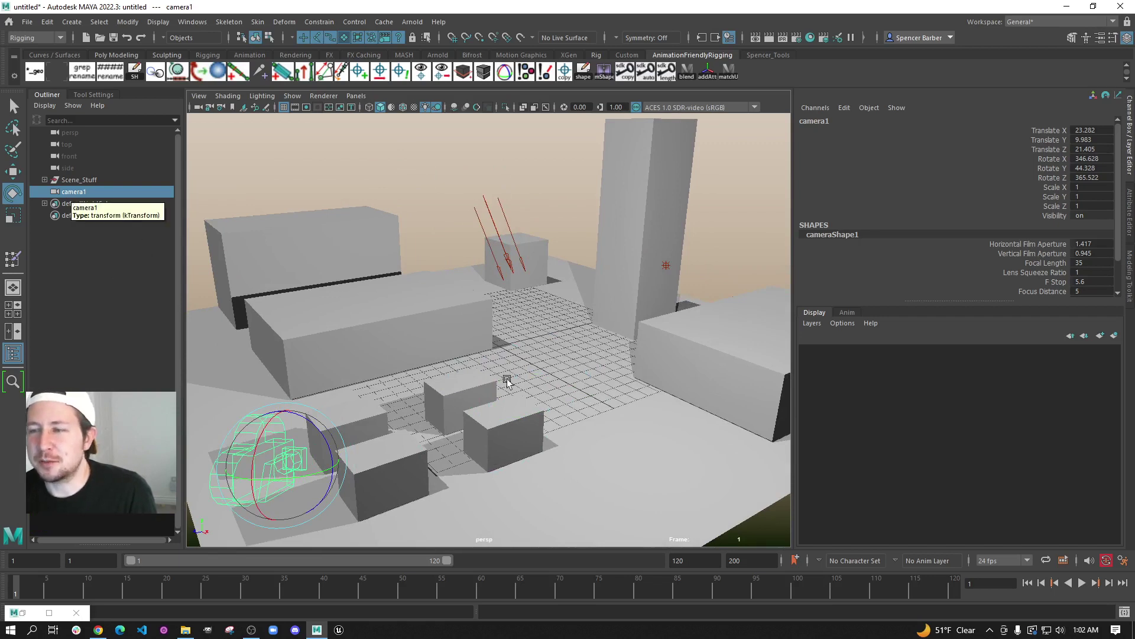
Bring camera1's view back and roughly orbit, dolly and track it along the street
middle_click(537, 330)
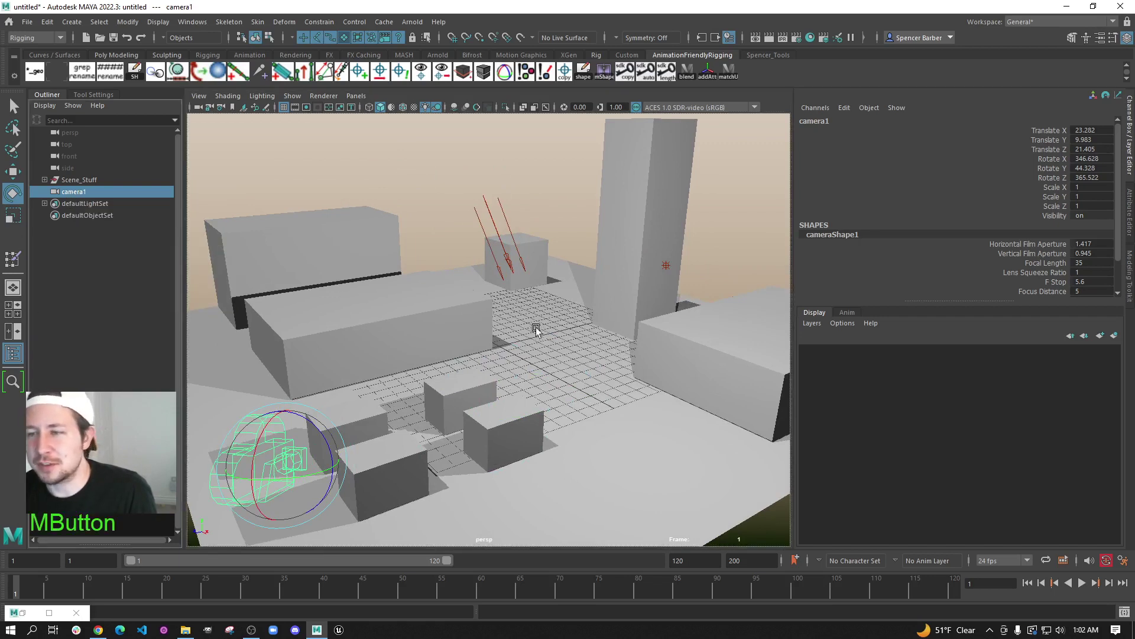
left_click_drag(510, 430, 474, 418, "alt")
middle_click_drag(474, 418, 601, 353, "alt")
left_click_drag(601, 353, 485, 385, "alt")
right_click_drag(438, 393, 548, 441, "alt")
middle_click_drag(548, 441, 615, 395, "alt")
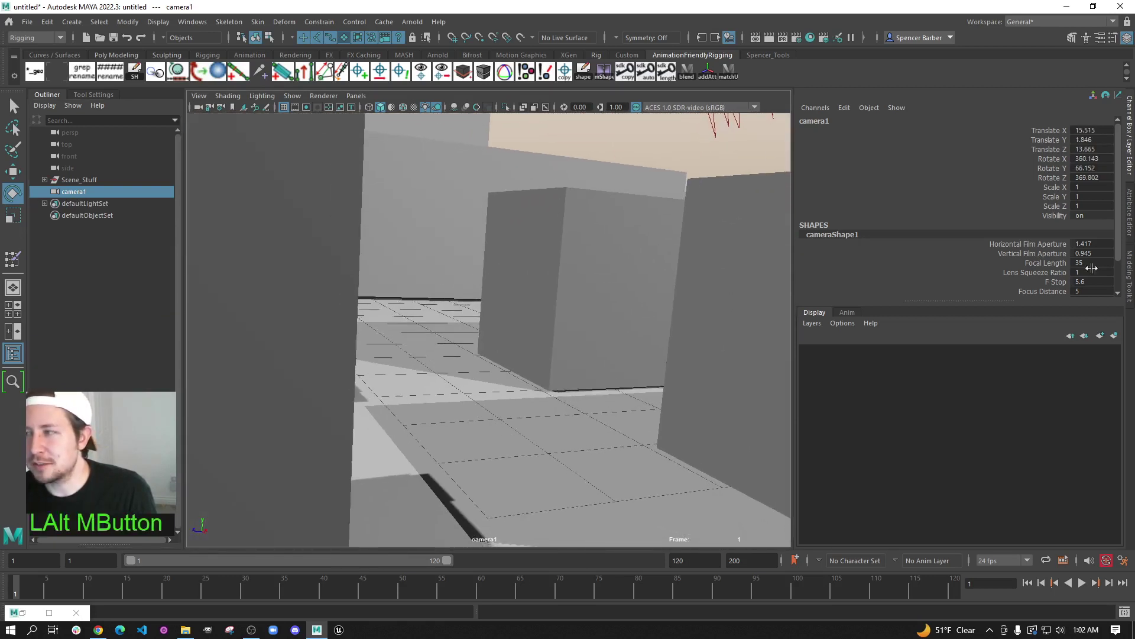
Reset all three of camera1's rotation channels to 0
left_click(1059, 169)
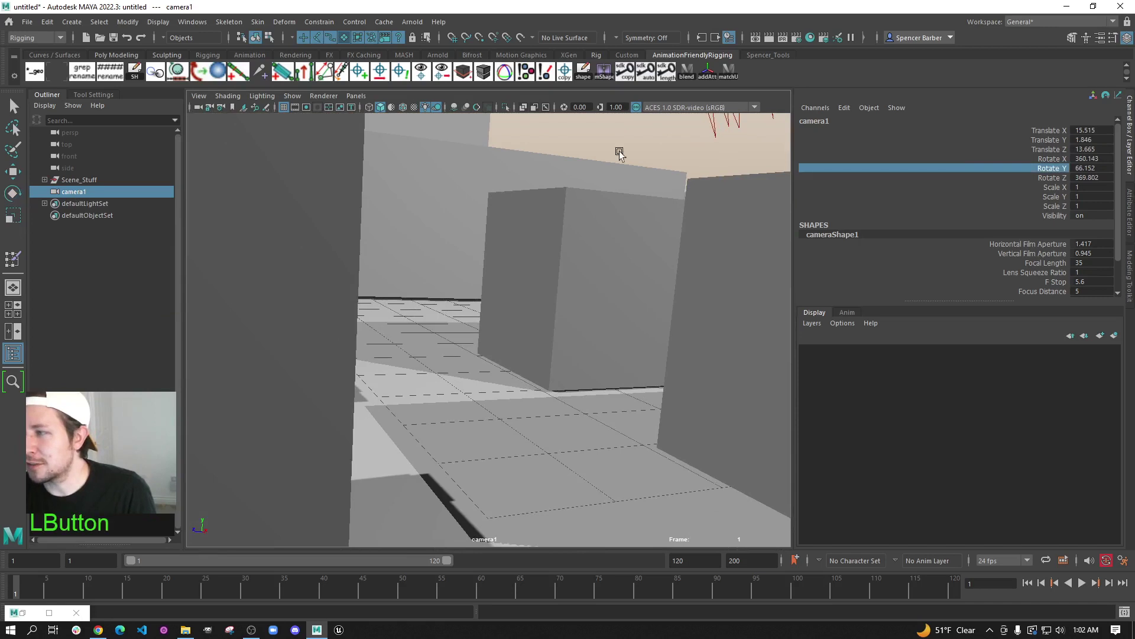
left_click(1057, 177)
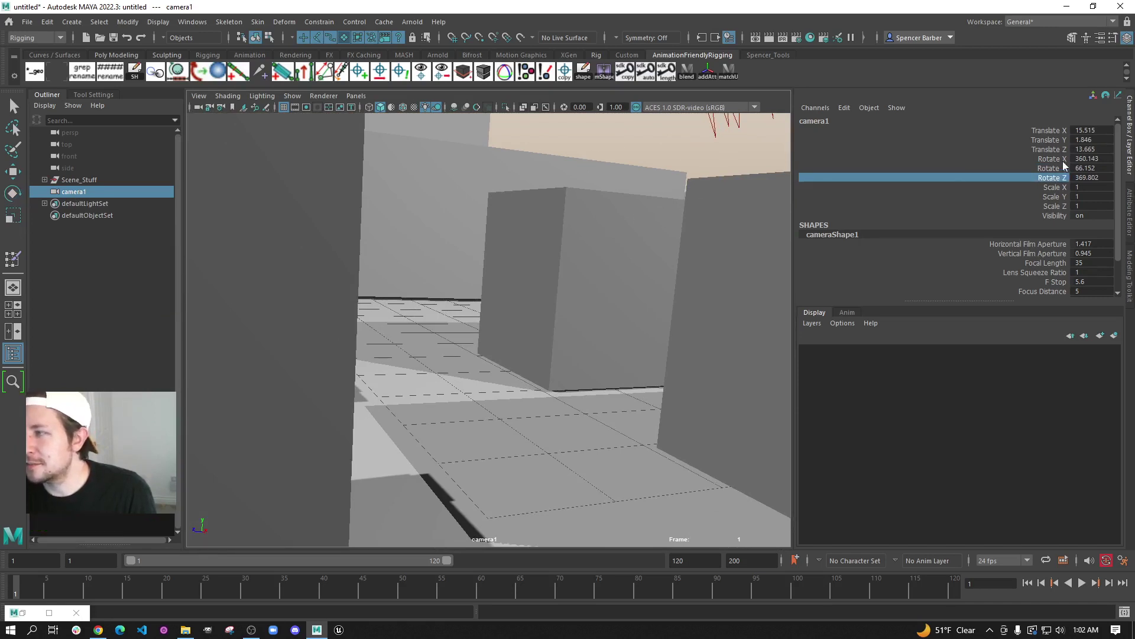
left_click_drag(1063, 161, 1050, 180)
key("KP_0")
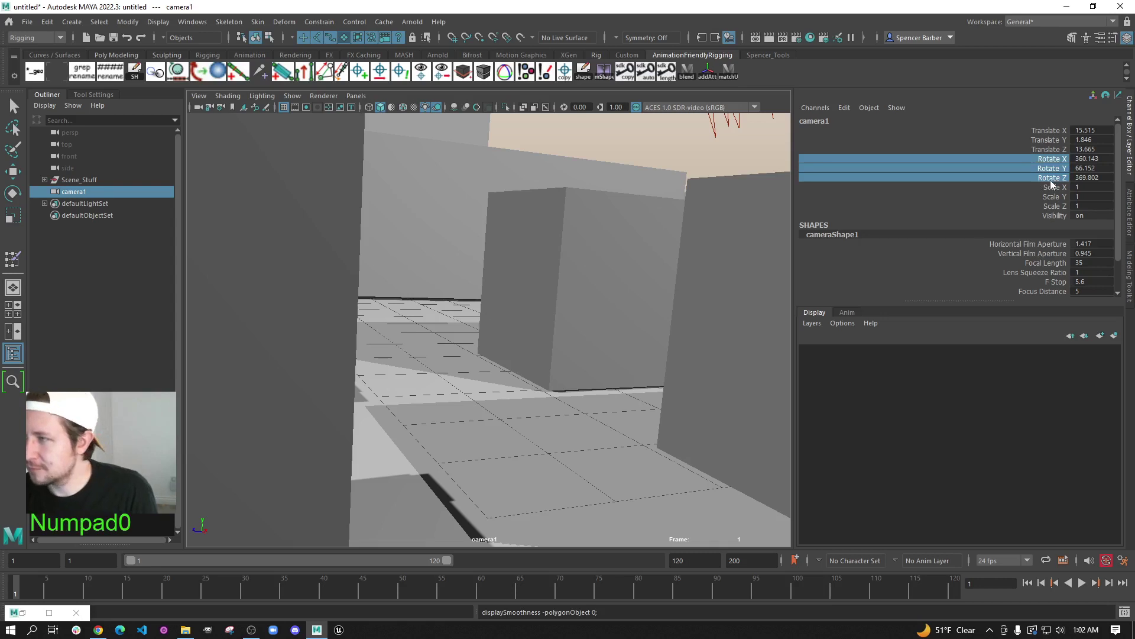
left_click(1091, 177)
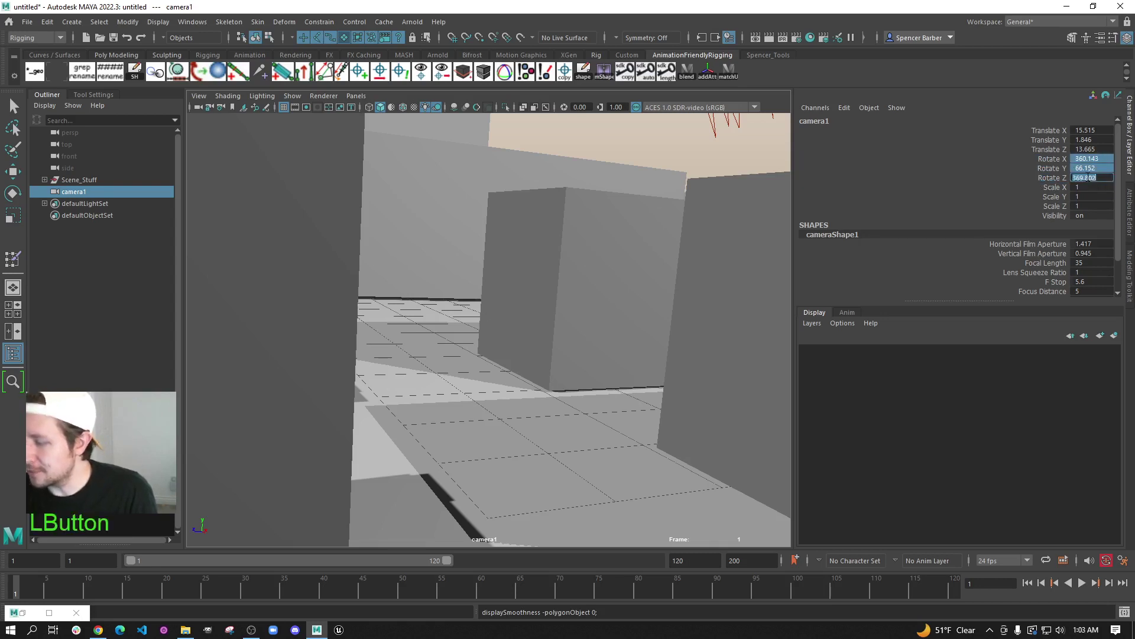
type("0")
key("KP_Enter")
Reframe camera1 low and tilted down the street: 18.4, 4.161, 13.98, Rotate X -19.2, Y 74
left_click_drag(489, 456, 661, 413, "alt")
middle_click_drag(662, 413, 521, 360, "alt")
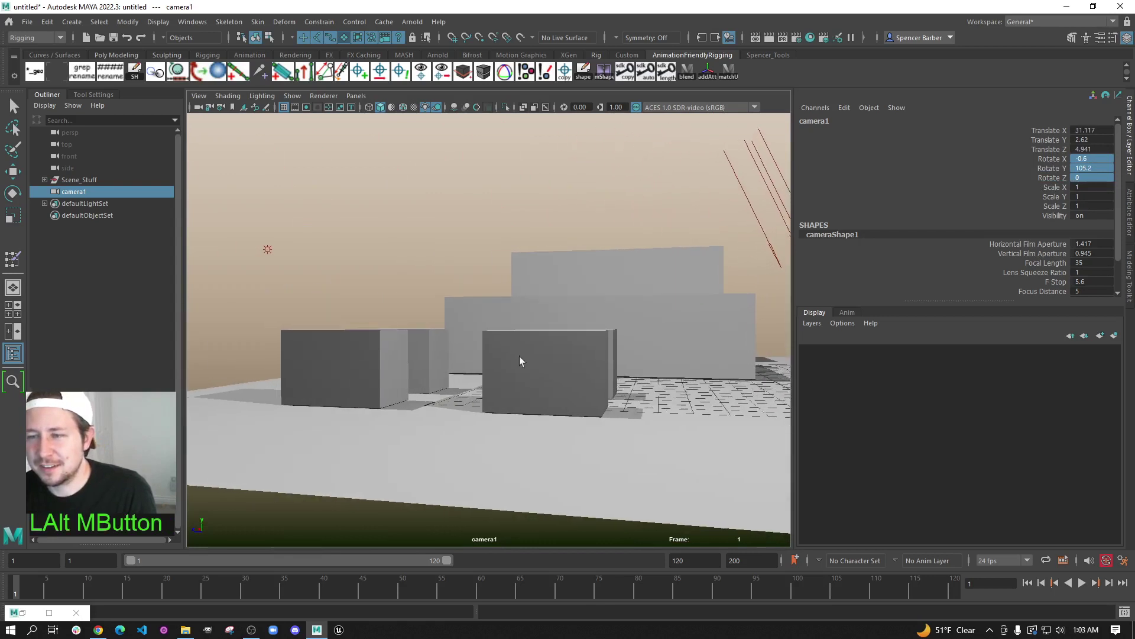
right_click_drag(521, 360, 591, 414, "alt")
middle_click_drag(591, 414, 403, 331, "alt")
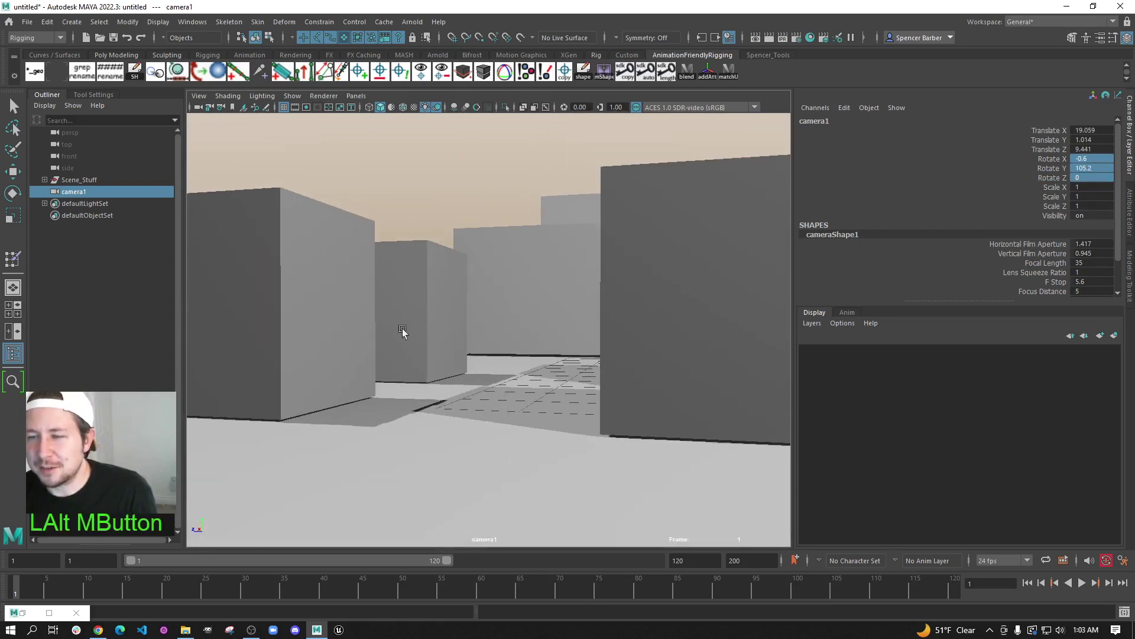
right_click_drag(402, 331, 608, 451, "alt")
left_click_drag(608, 451, 499, 418, "alt")
middle_click_drag(499, 418, 578, 413, "alt")
right_click_drag(578, 413, 497, 417, "alt")
left_click_drag(497, 417, 509, 411, "alt")
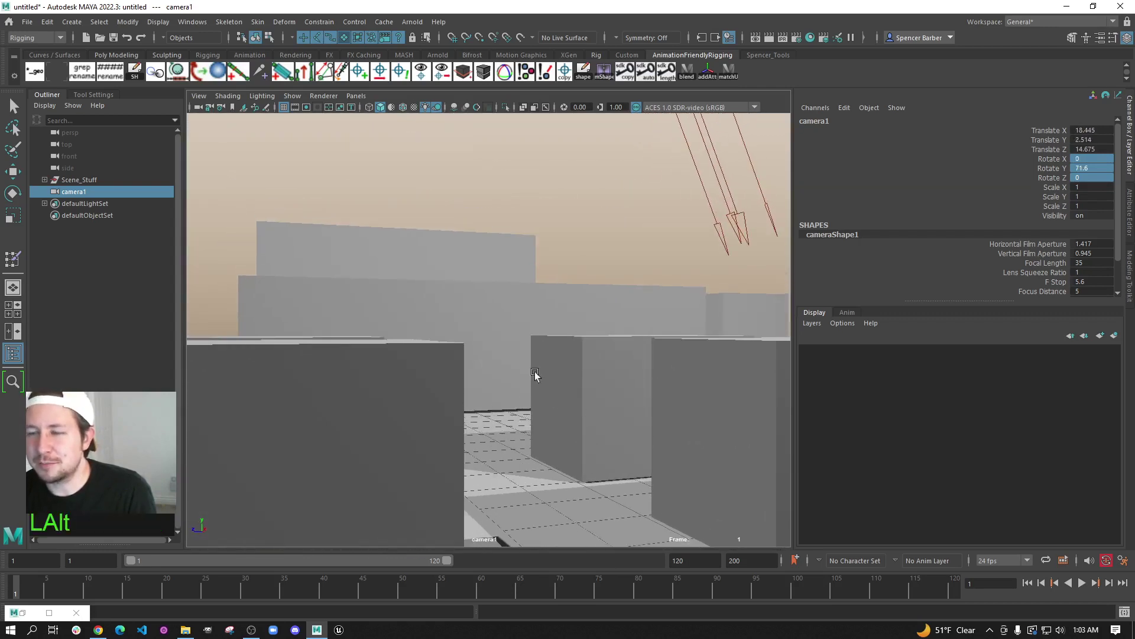
left_click_drag(535, 374, 550, 390, "alt")
middle_click_drag(550, 390, 550, 359, "alt")
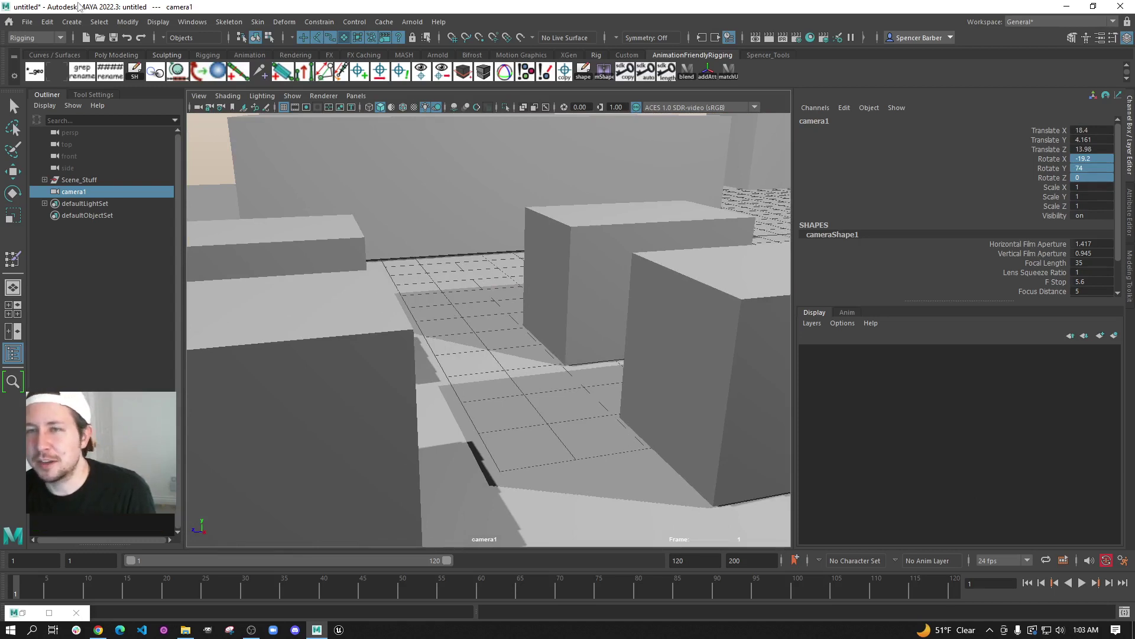
Duplicate pCube6 as pCube10, shrink it to 0.766, 0.821, 1.189, and move it onto the street
key("e")
left_click(596, 246)
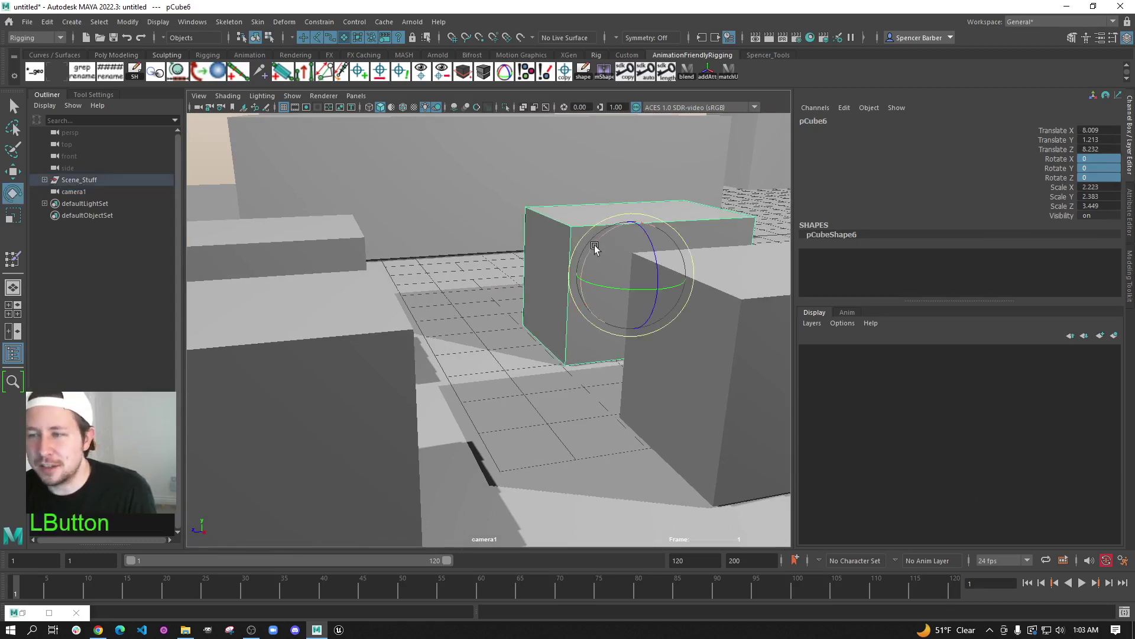
key("ctrl+d")
key("w")
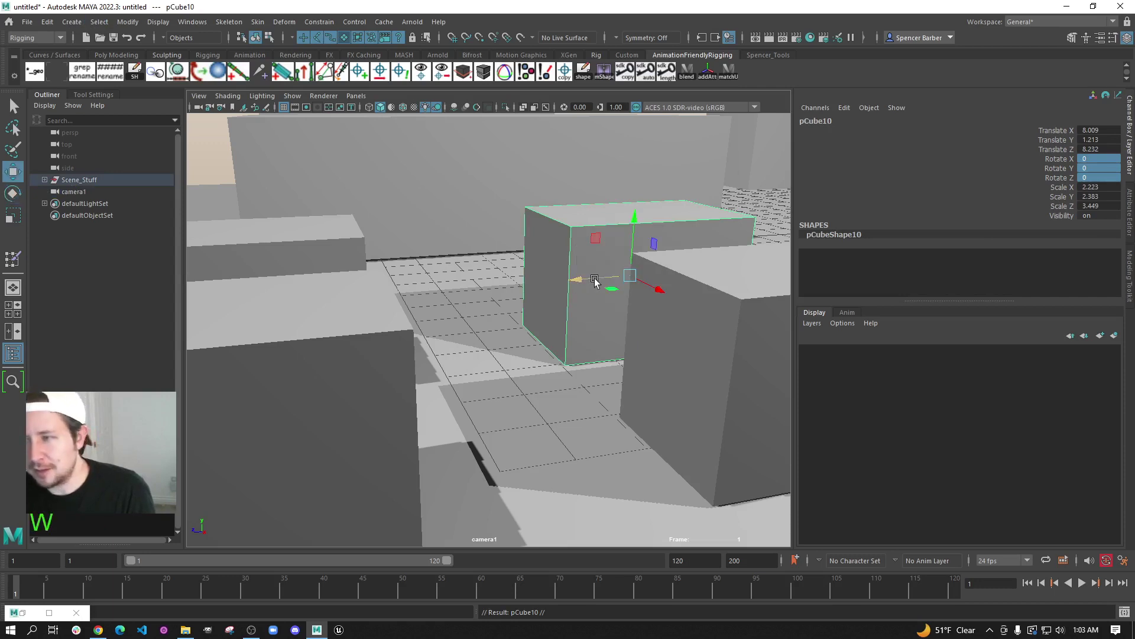
left_click_drag(598, 282, 417, 308)
key("r")
key("w")
left_click_drag(497, 263, 456, 279)
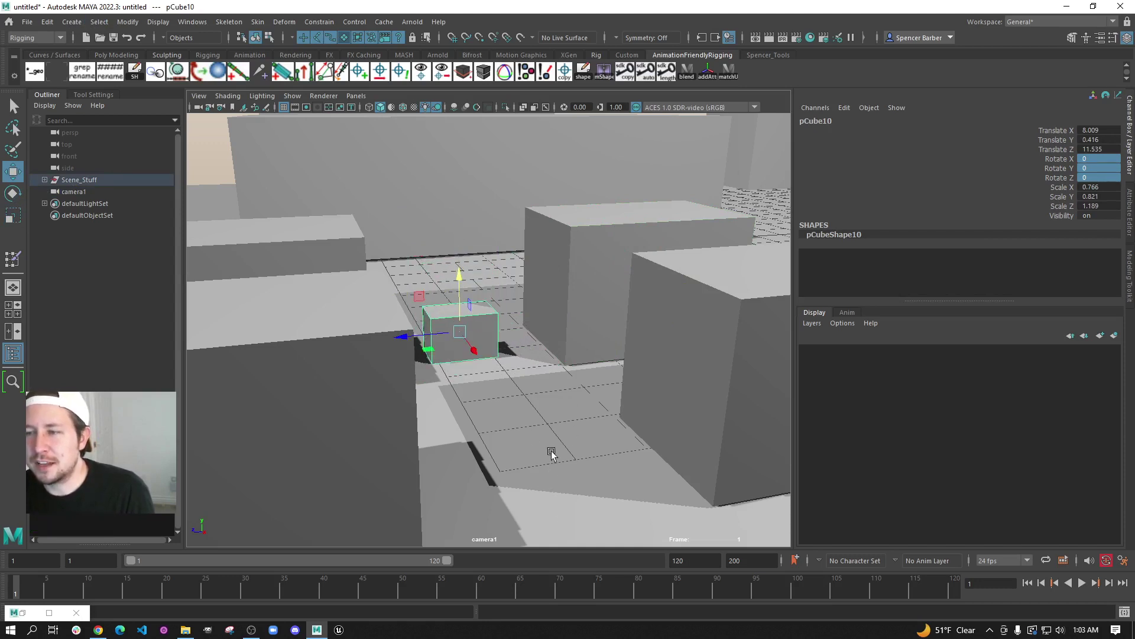
Orbit camera1's view, then undo and redo the small cube's last move
left_click_drag(538, 356, 477, 354, "alt")
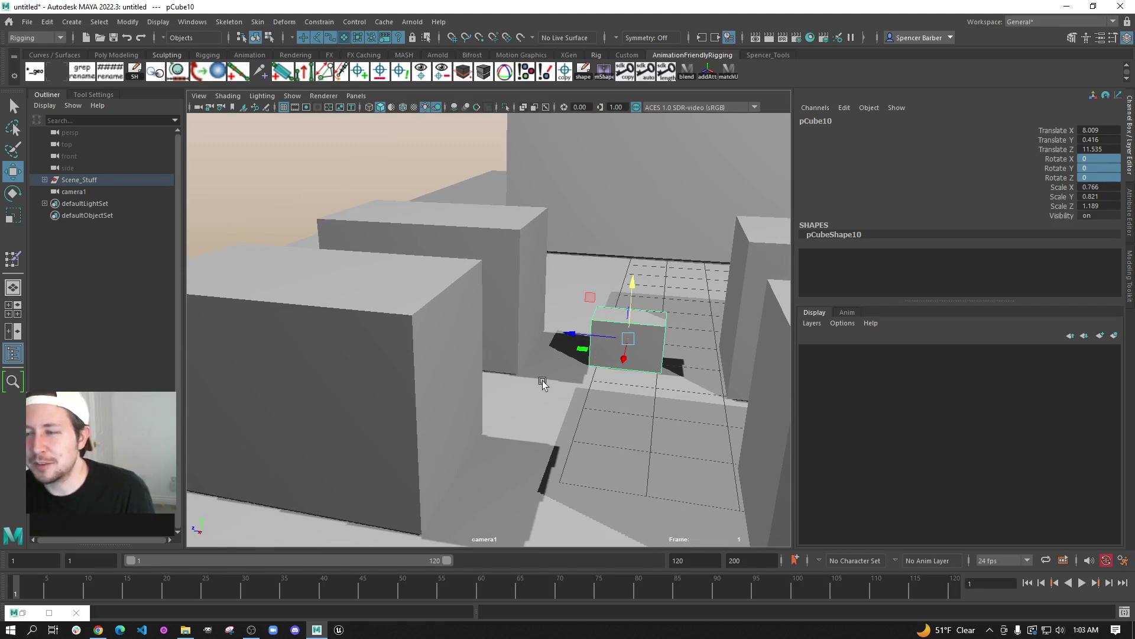
key("ctrl+z")
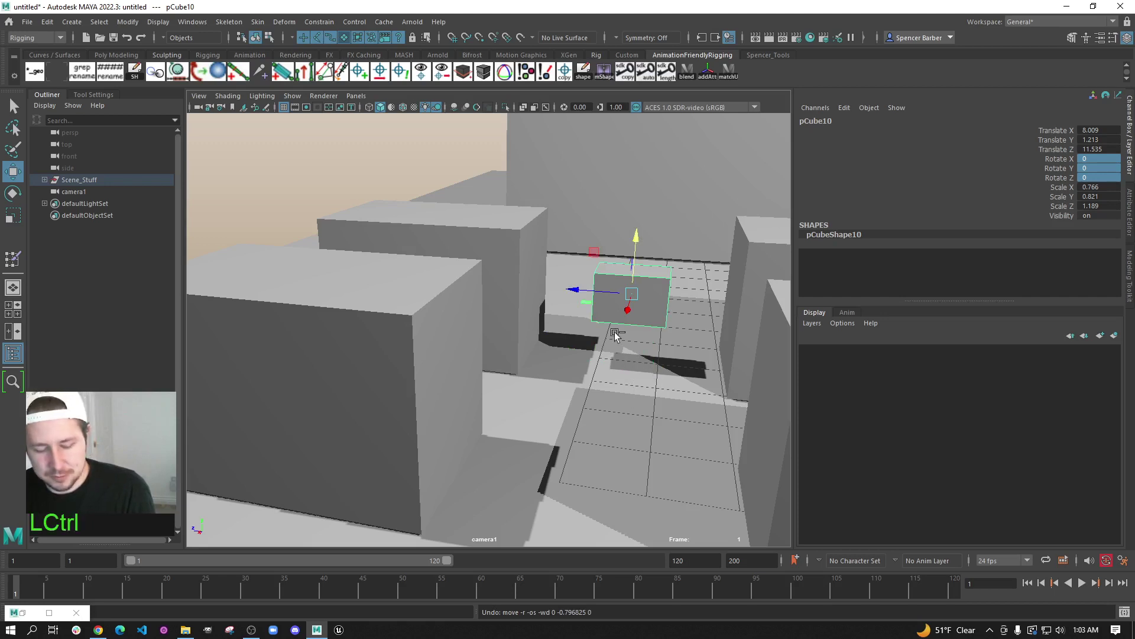
key("ctrl+y")
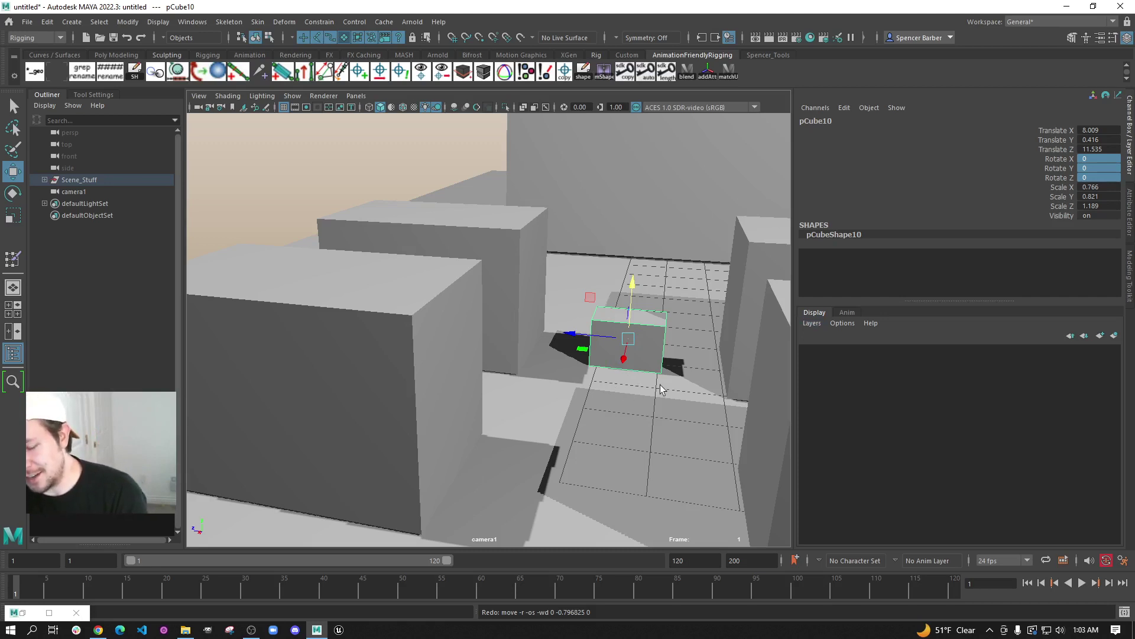
Step back and forward through earlier camera1 views with the [ and ] keys
key("[")
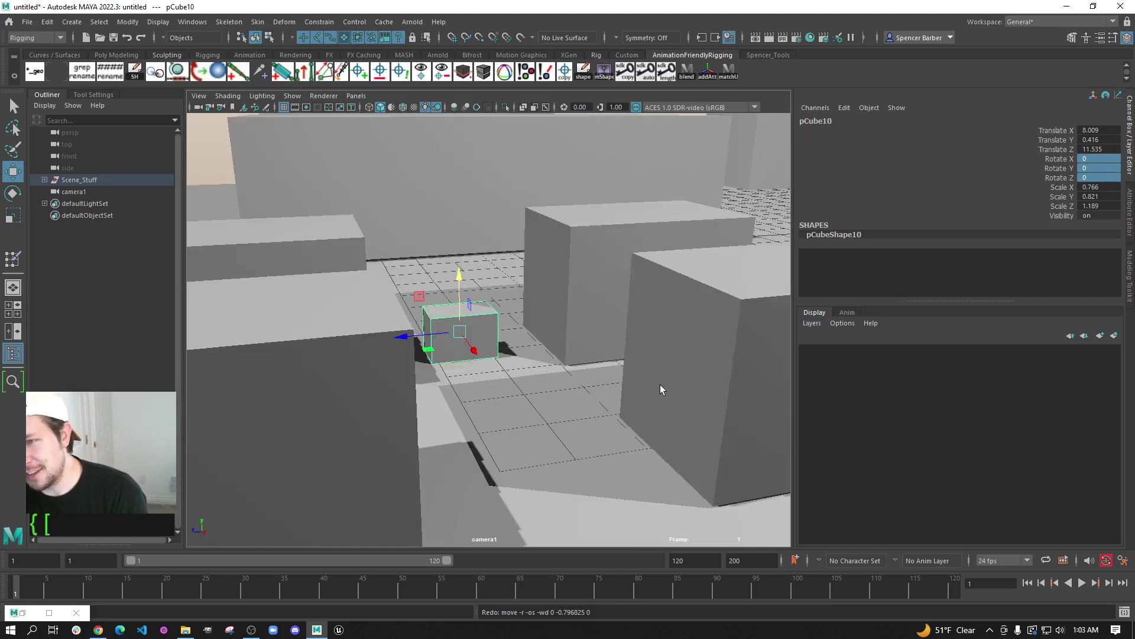
key("{")
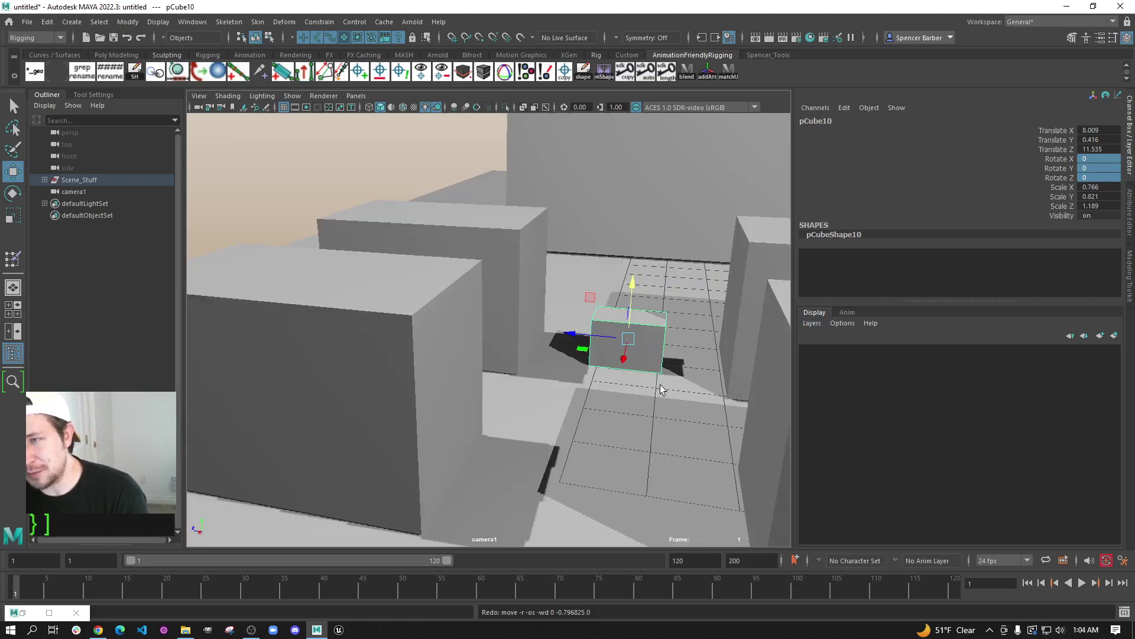
key("[")
key("]")
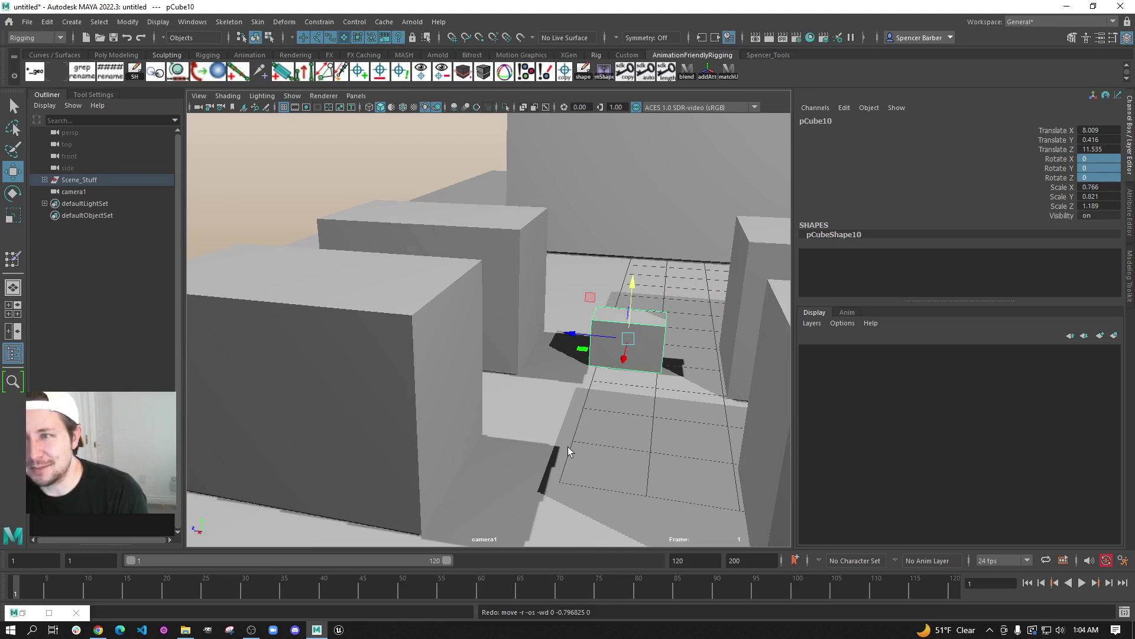
key("bracketleft")
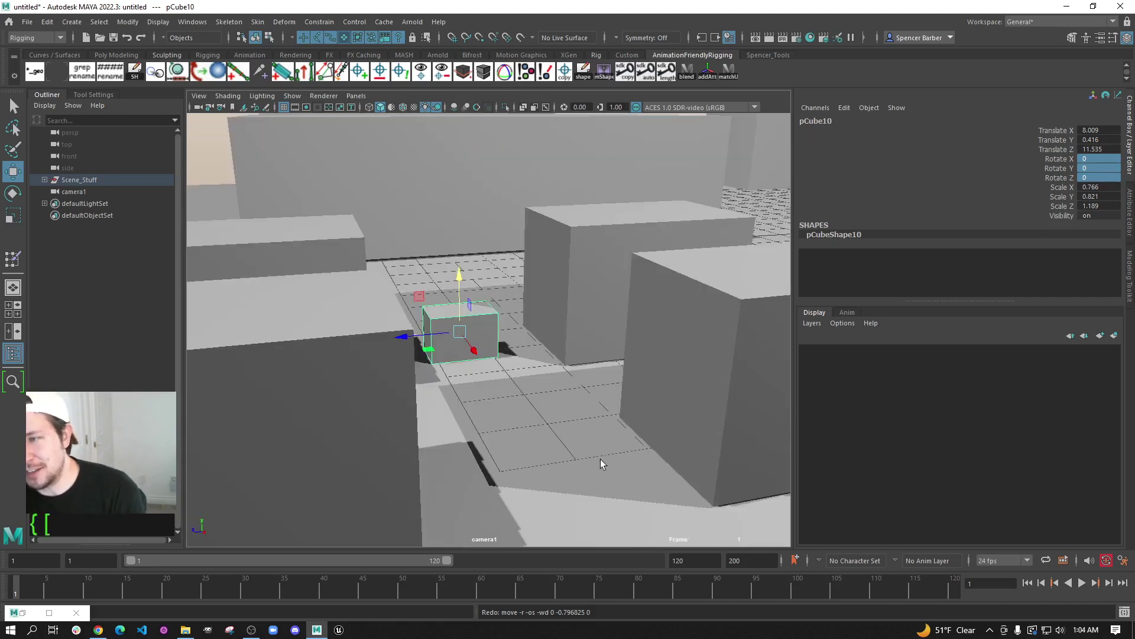
key("bracketleft")
key("bracketleft")
key("bracketleft")
key("bracketleft")
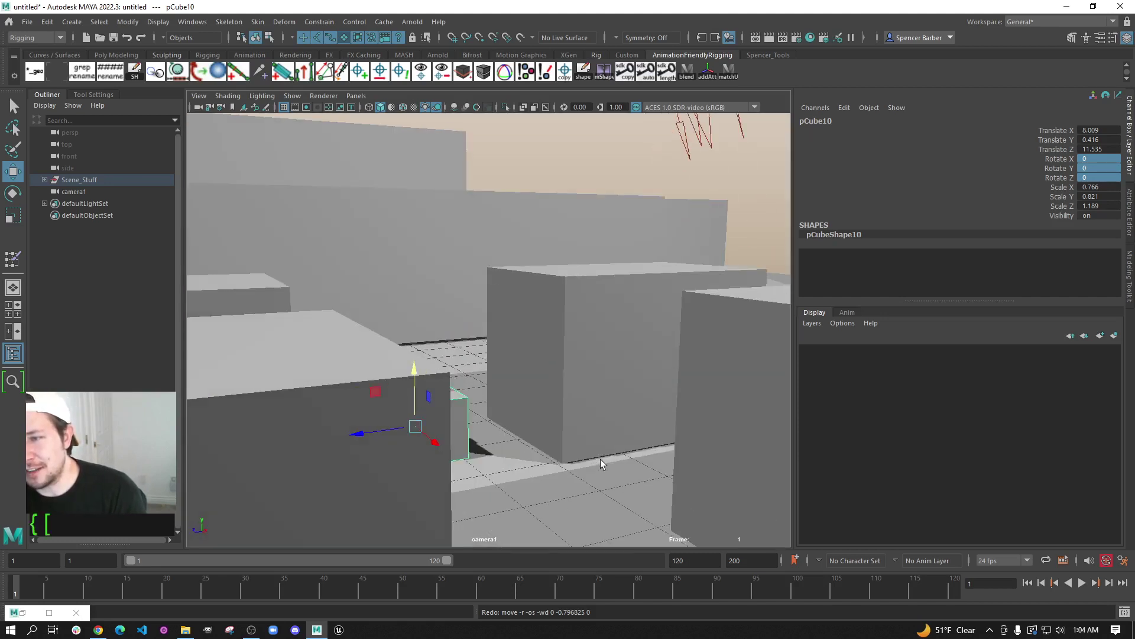
key("bracketleft")
key("bracketleft")
key("bracketleft")
key("bracketleft")
key("bracketleft")
key("bracketleft")
key("bracketleft")
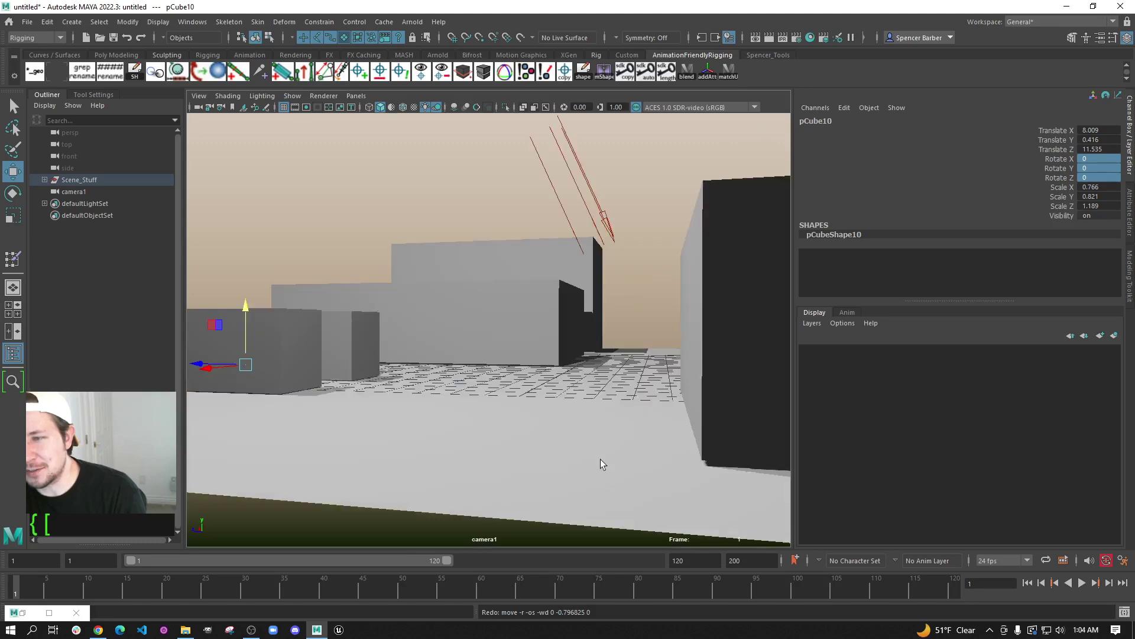
key("bracketleft")
key("bracketleft")
key("bracketleft")
key("bracketleft")
key("bracketleft")
key("bracketleft")
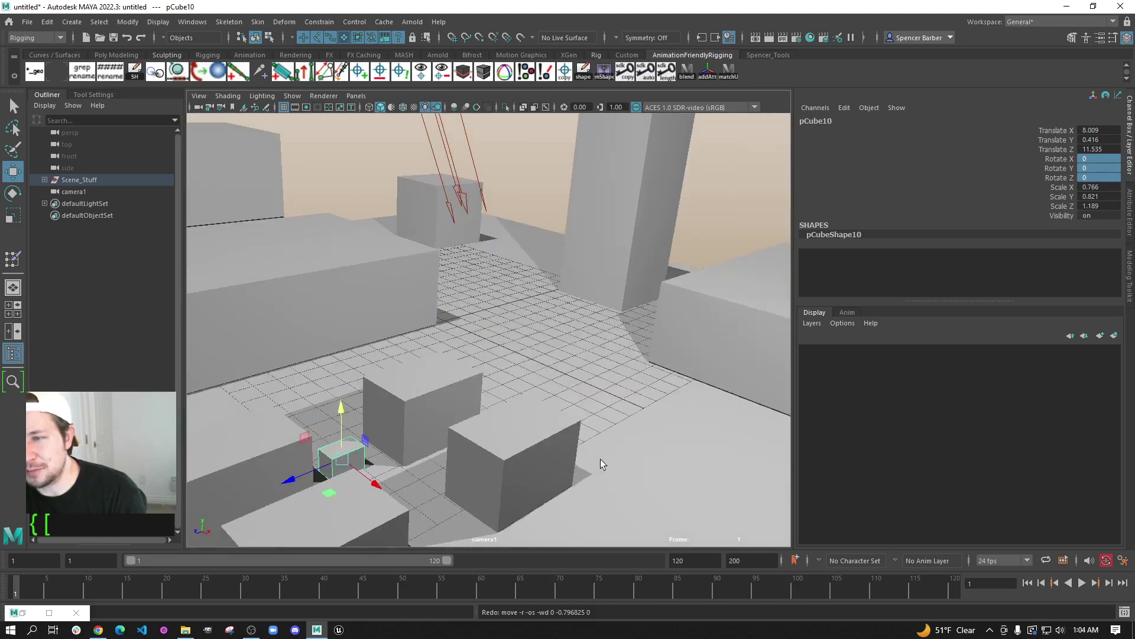
key("bracketleft")
key("bracketleft")
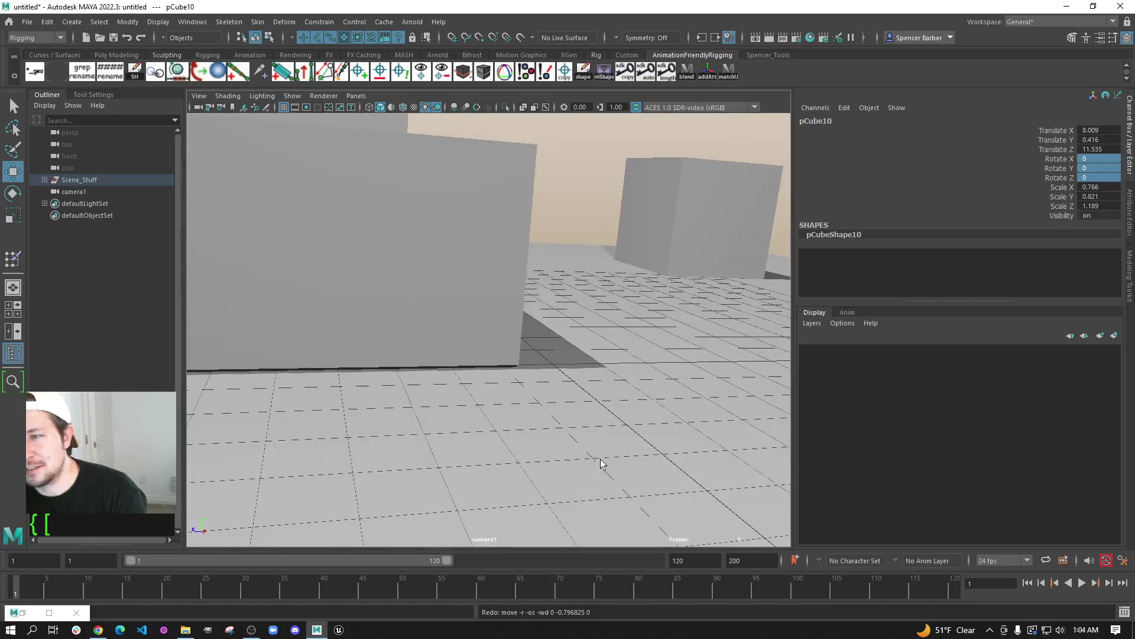
key("bracketleft")
key("bracketleft")
key("bracketleft")
key("bracketleft")
key("bracketleft")
key("bracketleft")
key("bracketleft")
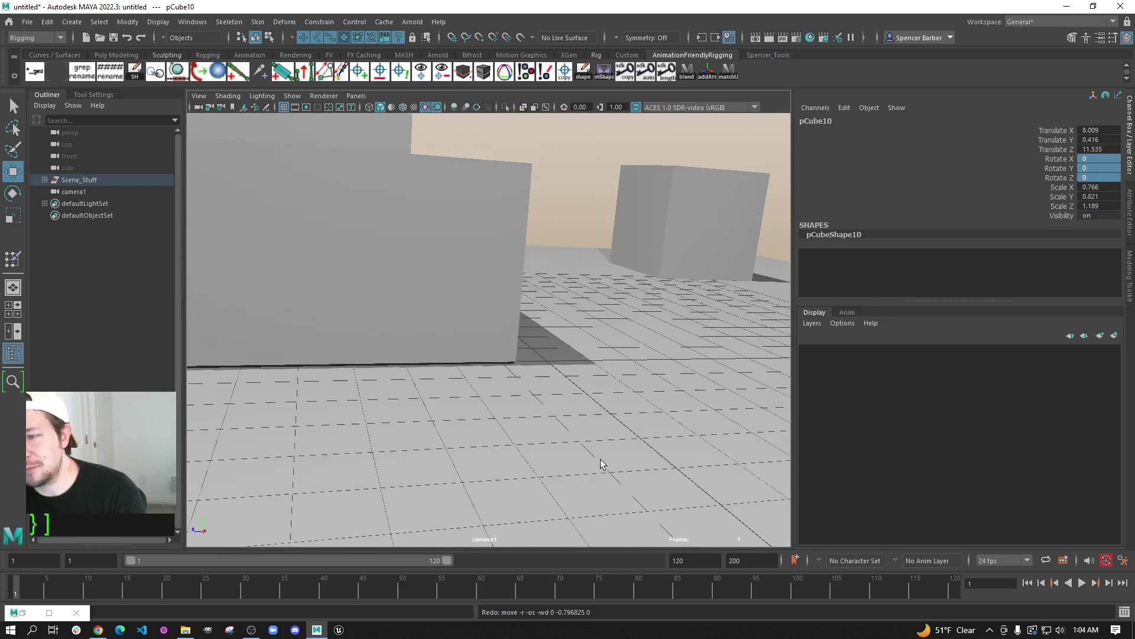
key("bracketright")
key("bracketright")
key("bracketright")
key("bracketright")
key("bracketright")
key("bracketright")
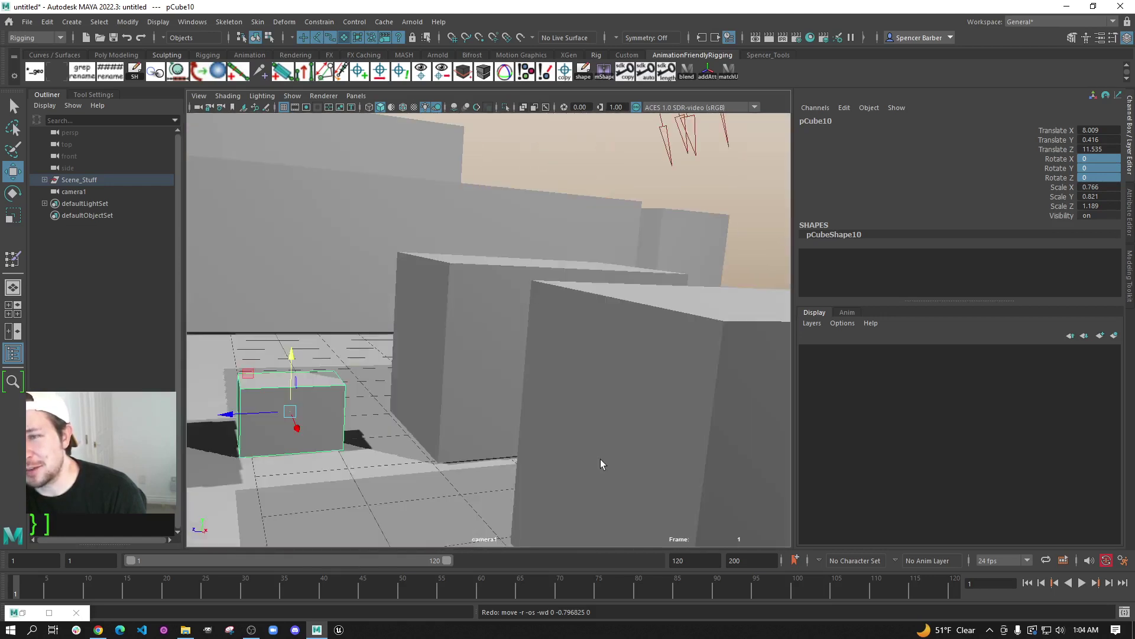
key("bracketright")
key("bracketright")
key("bracketright")
key("bracketright")
key("bracketright")
key("bracketright")
key("bracketright")
key("bracketright")
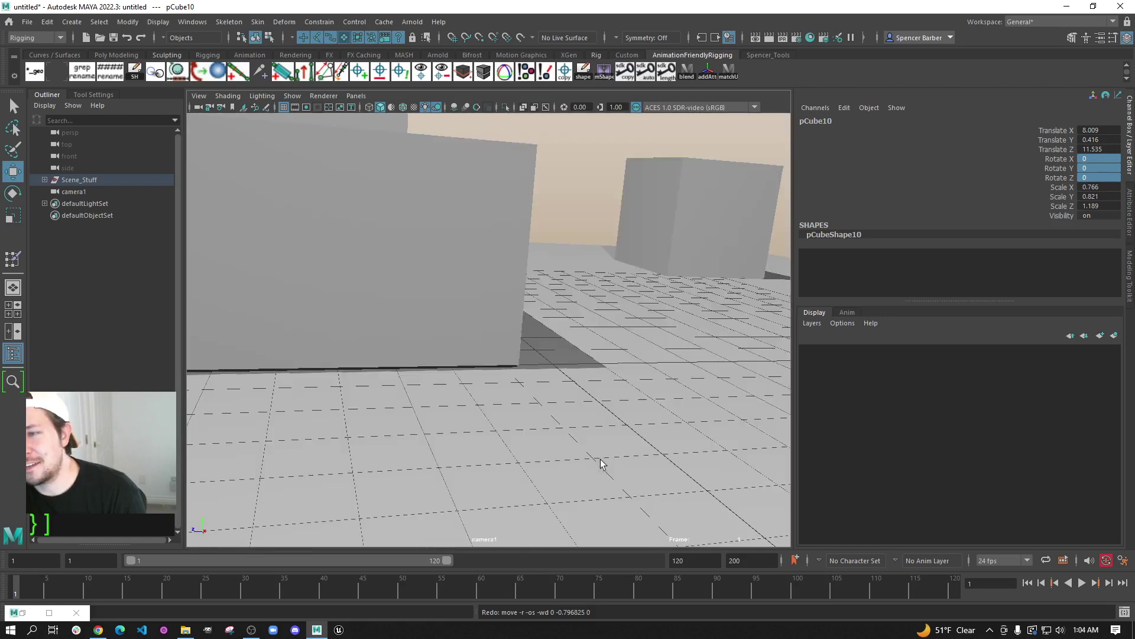
key("bracketleft")
key("bracketleft")
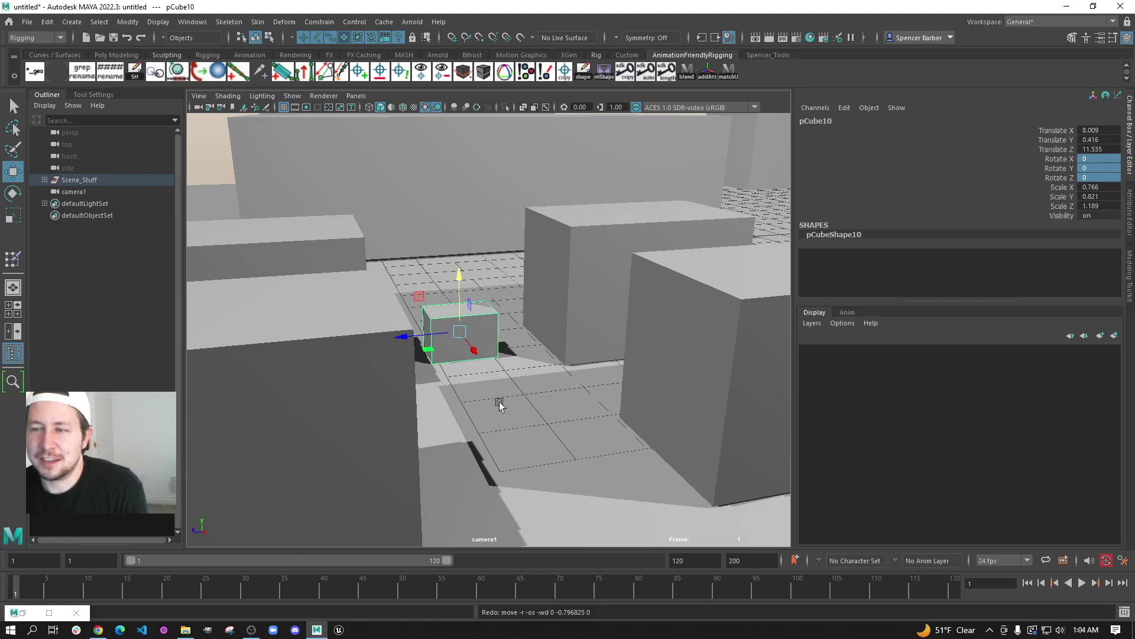
Select camera1 and lock it with View > Lock Camera
left_click(534, 414)
left_click(233, 171)
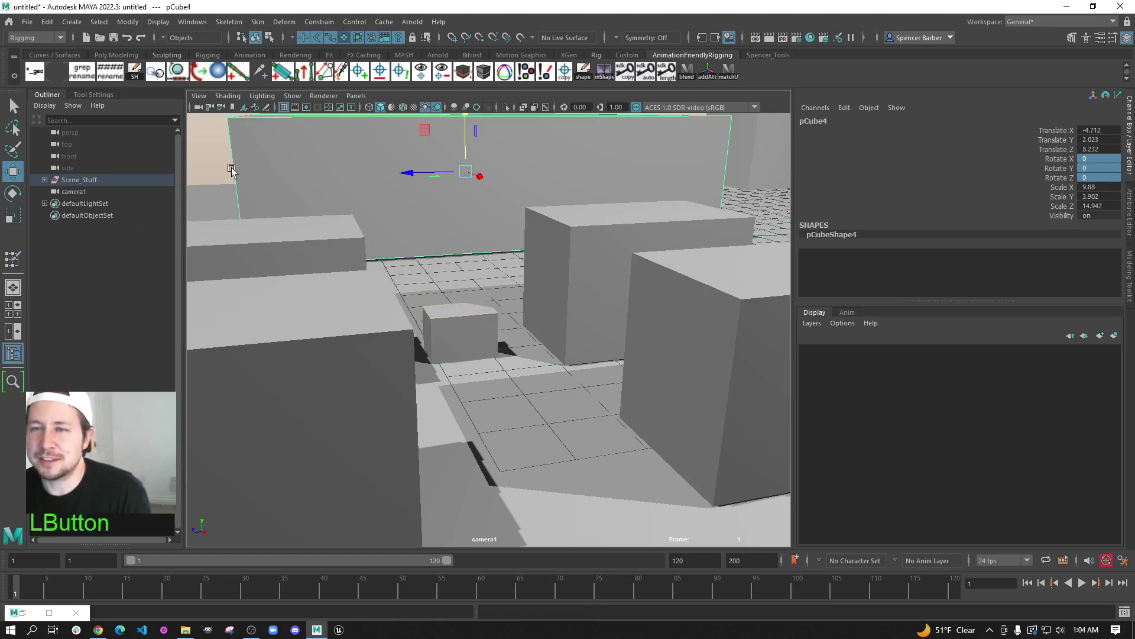
left_click(199, 109)
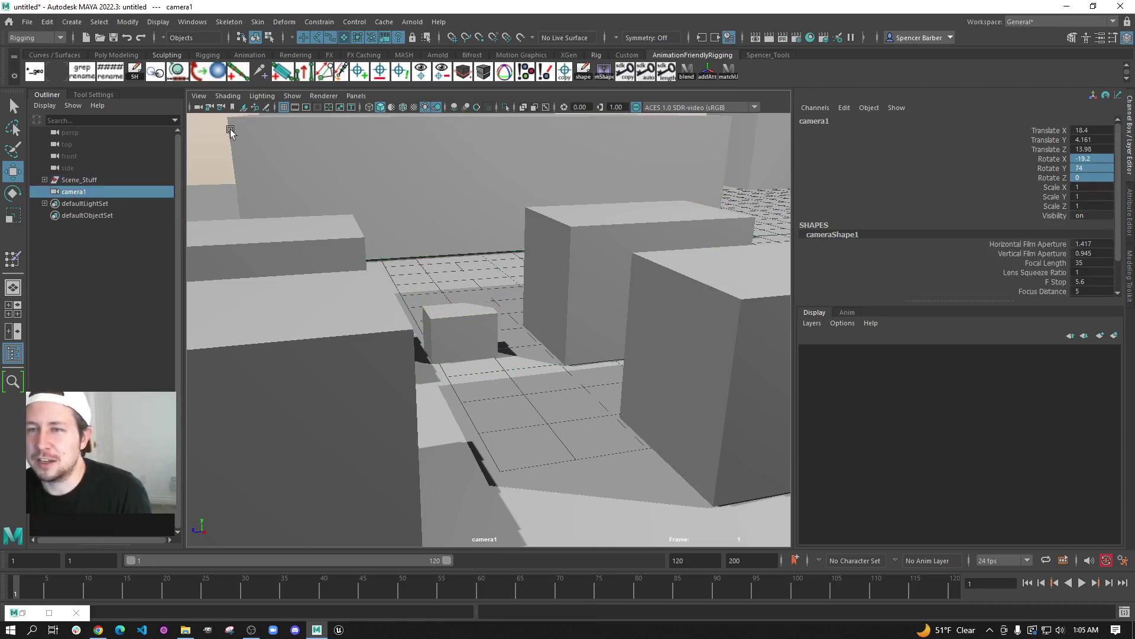
left_click(209, 108)
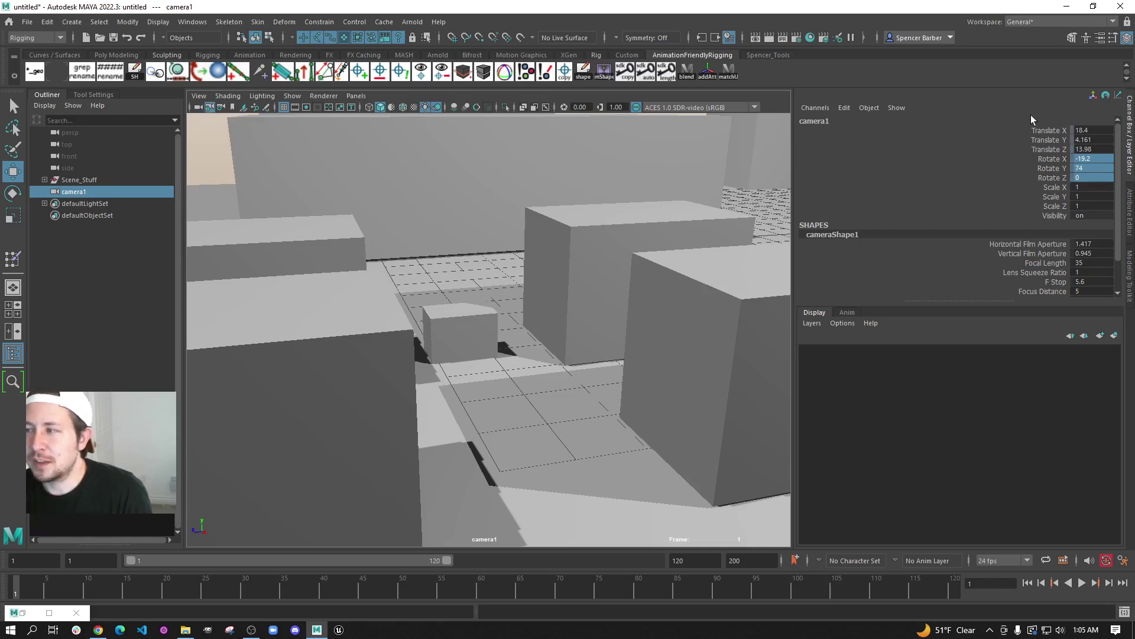
Try orbiting the camera1 view to confirm its framing stays fixed
left_click(1020, 170)
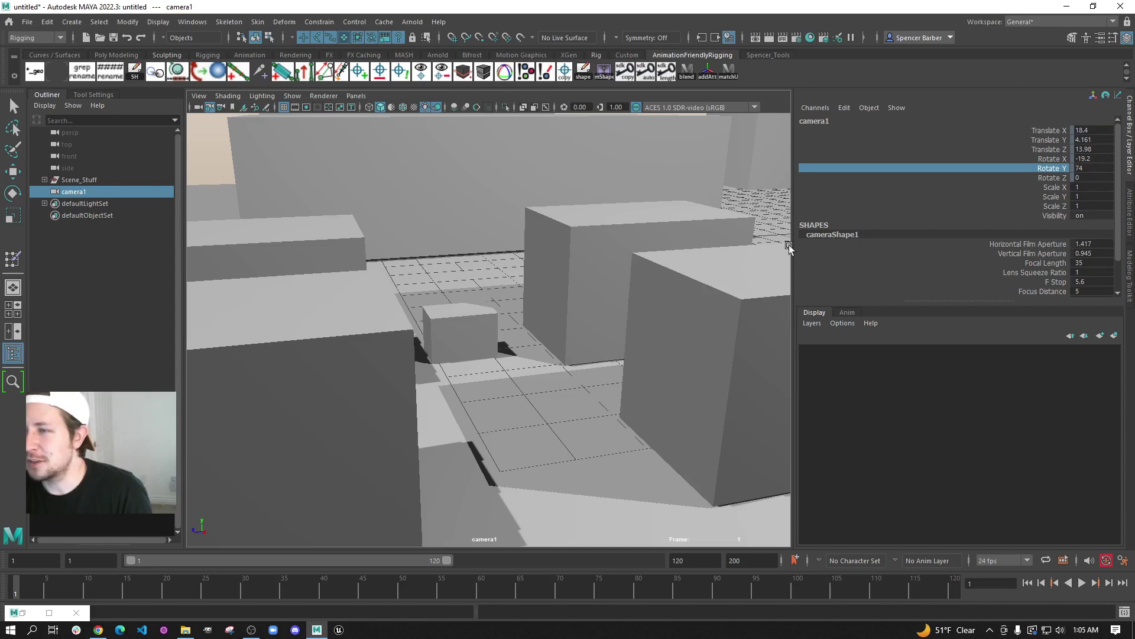
left_click_drag(600, 355, 521, 383, "alt")
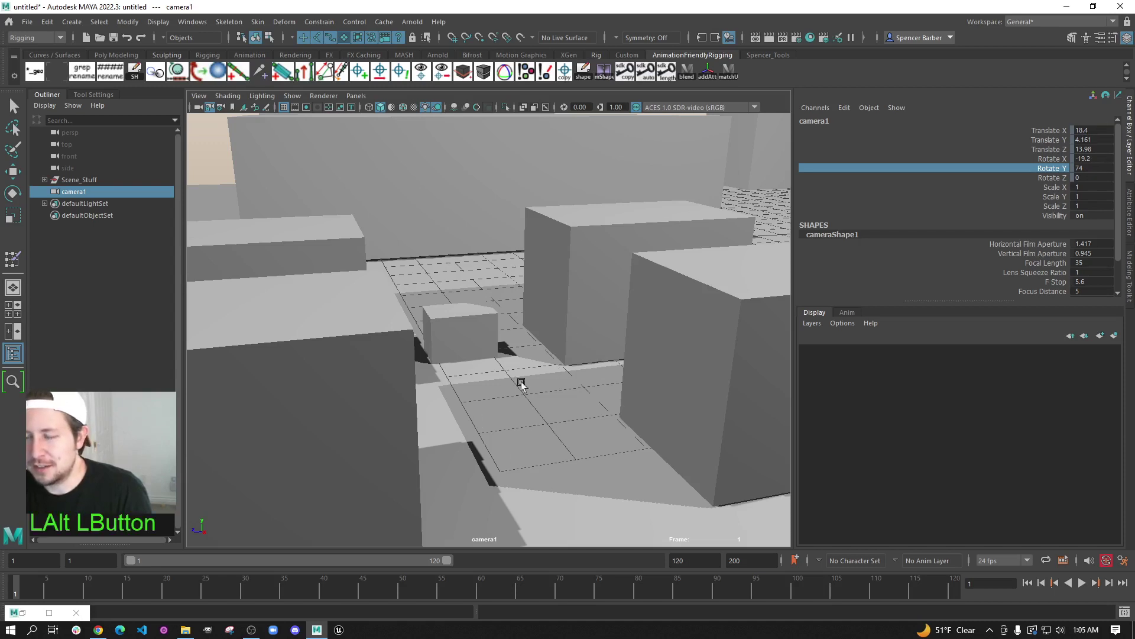
left_click(547, 319)
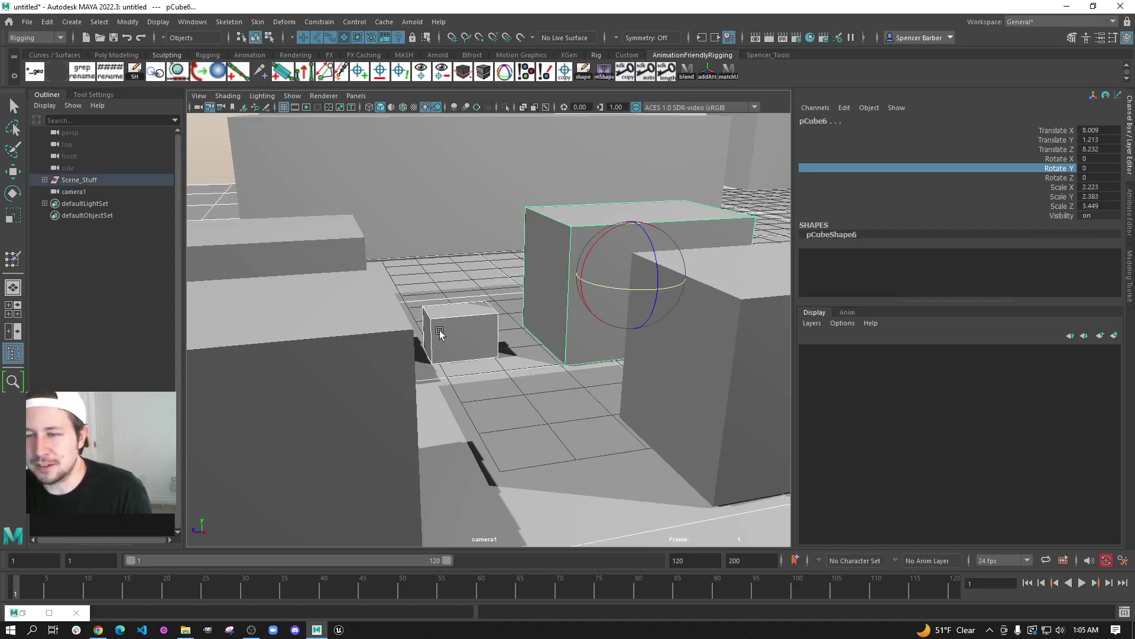
Confirm locked camera1's view stays fixed, then select camera1 with the panel's Select Camera icon
left_click(484, 317)
key("w")
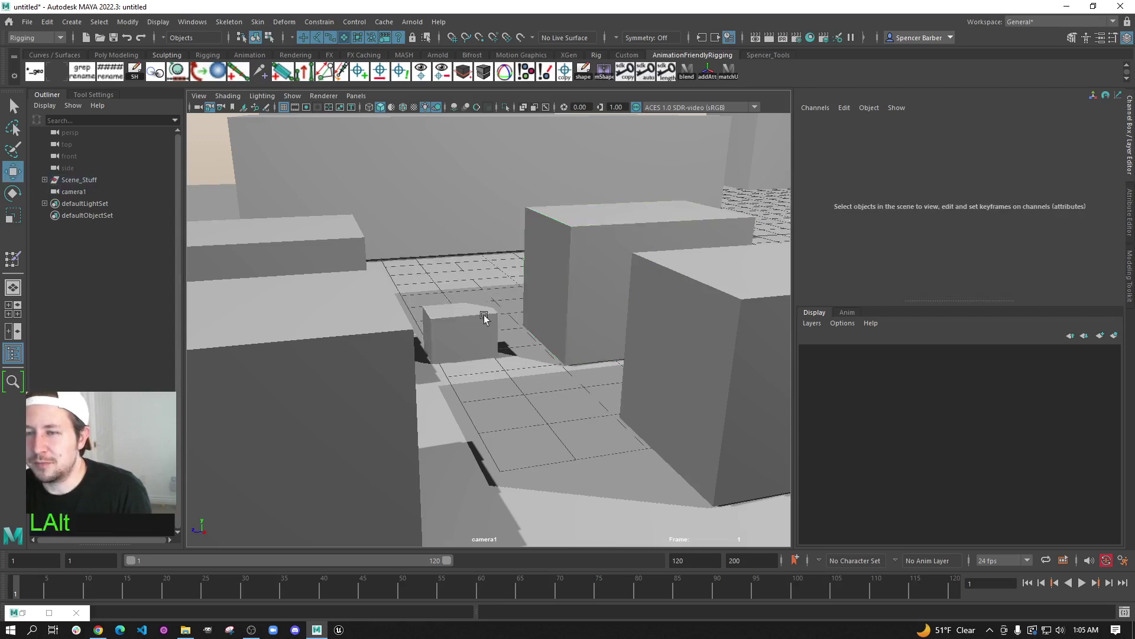
middle_click_drag(483, 318, 504, 385, "alt")
left_click_drag(516, 382, 520, 380, "alt")
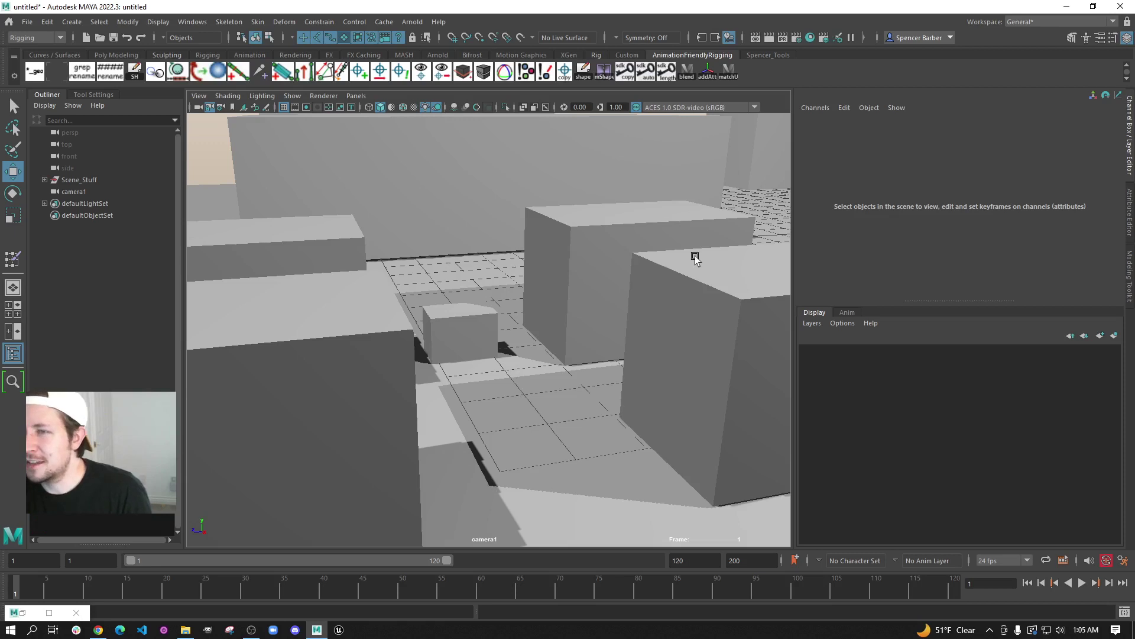
left_click(198, 109)
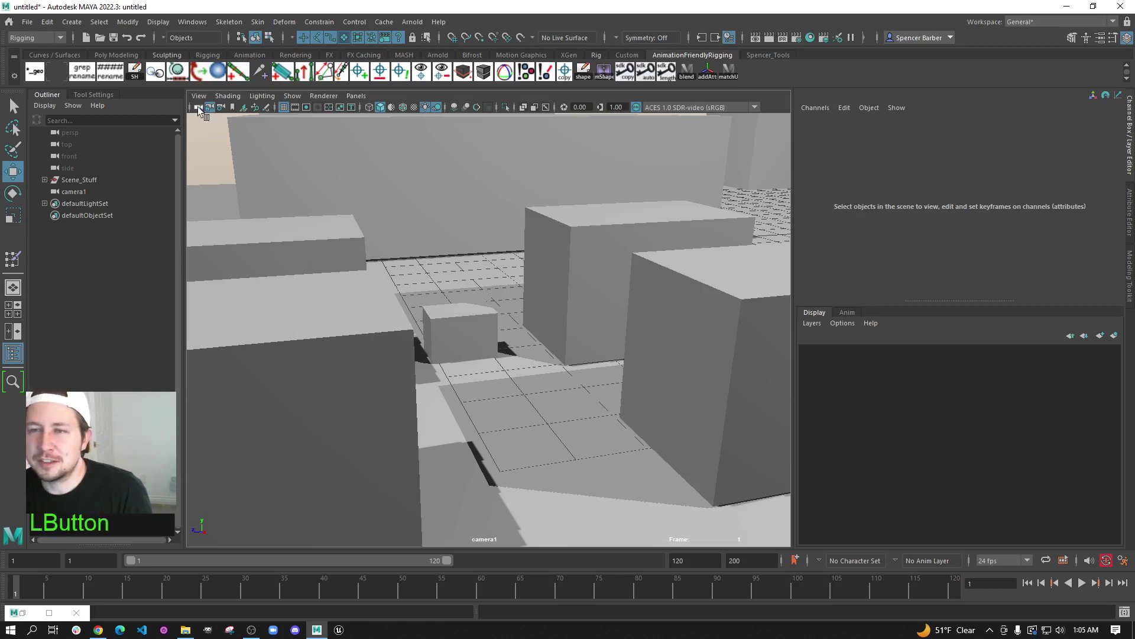
left_click(208, 107)
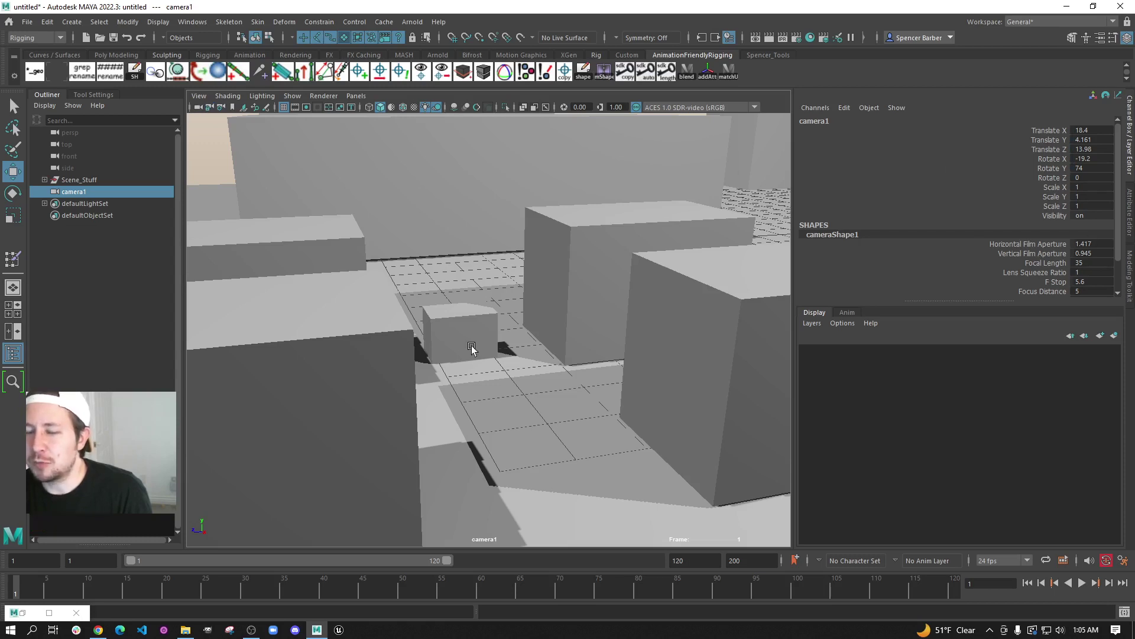
Drag persp from the Outliner into the viewport to look through it
left_click(79, 132)
middle_click_drag(79, 132, 497, 273)
scroll(497, 272, "up", 3)
Frame a close top-down rooftop view from 2.543, 24.158, -14.377 at Rotate X -75.338
left_click_drag(562, 344, 423, 385, "alt")
middle_click_drag(435, 326, 516, 293, "alt")
left_click_drag(515, 293, 453, 332, "alt")
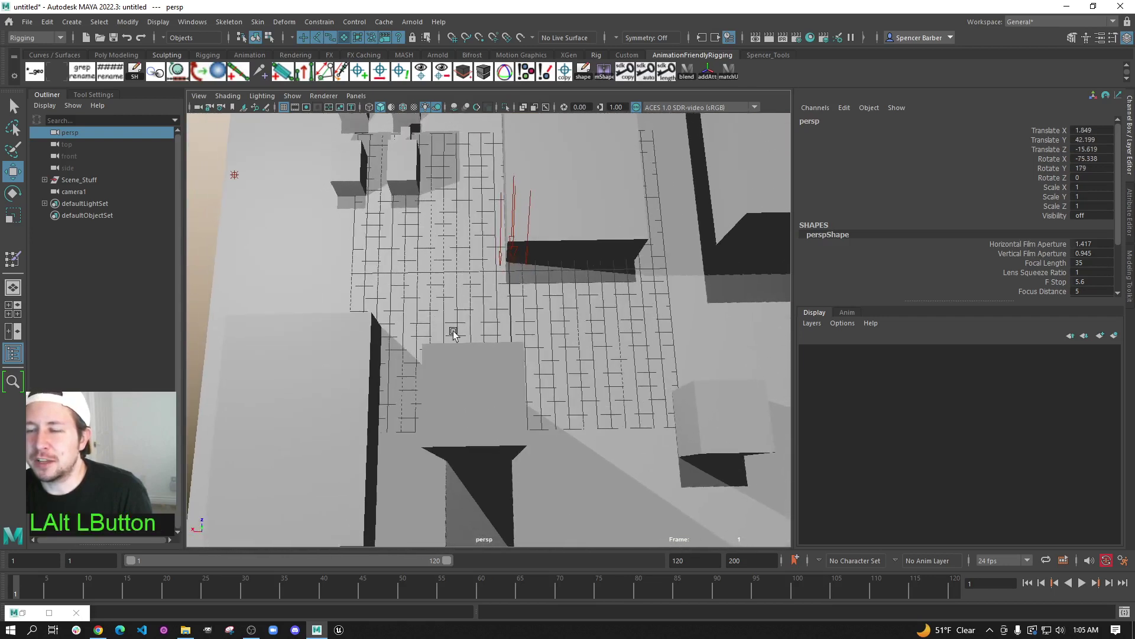
right_click_drag(454, 333, 481, 431, "alt")
middle_click_drag(481, 431, 524, 325, "alt")
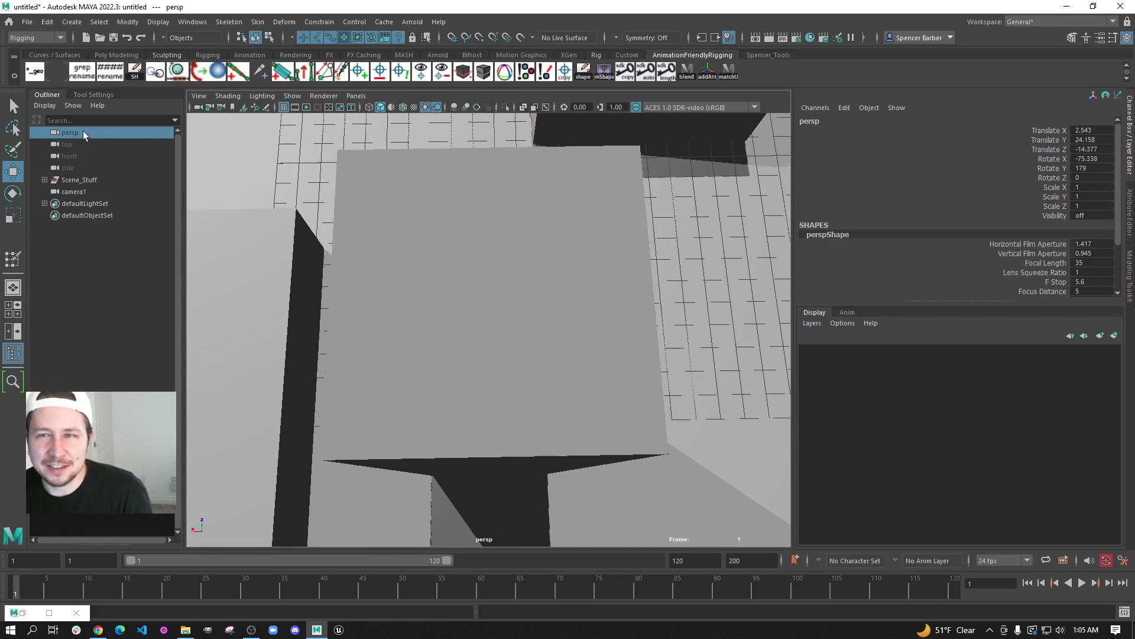
middle_click_drag(67, 158, 207, 108)
left_click(199, 97)
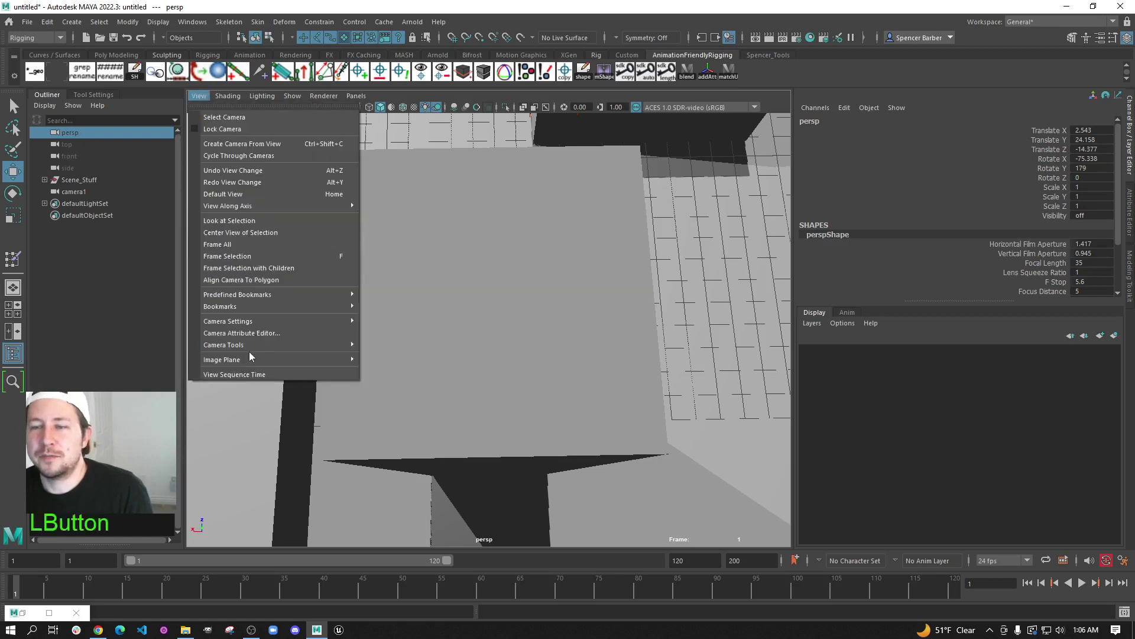
Bookmark the current persp view as Rooftop1, described 'Nice angle for the roof'
mouse_move(282, 304)
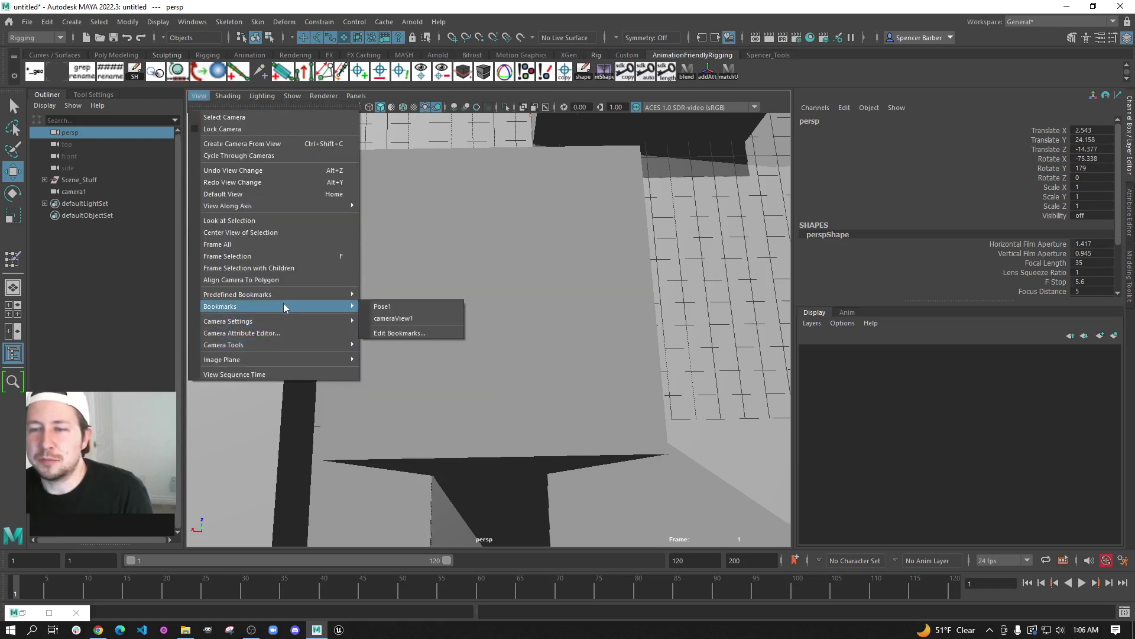
left_click(402, 334)
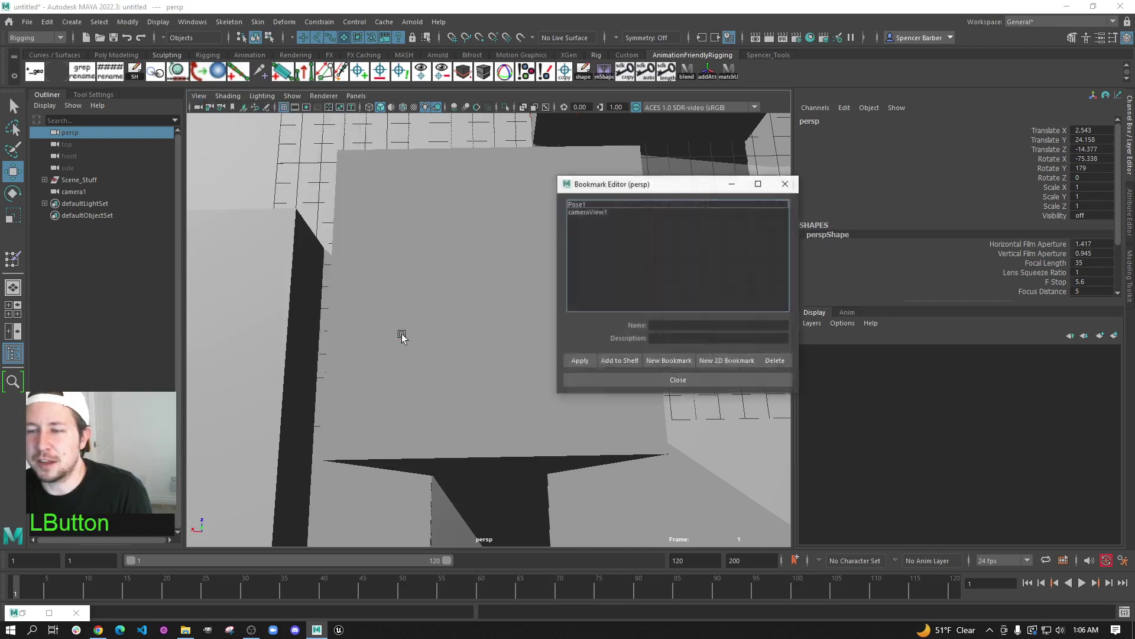
left_click(677, 327)
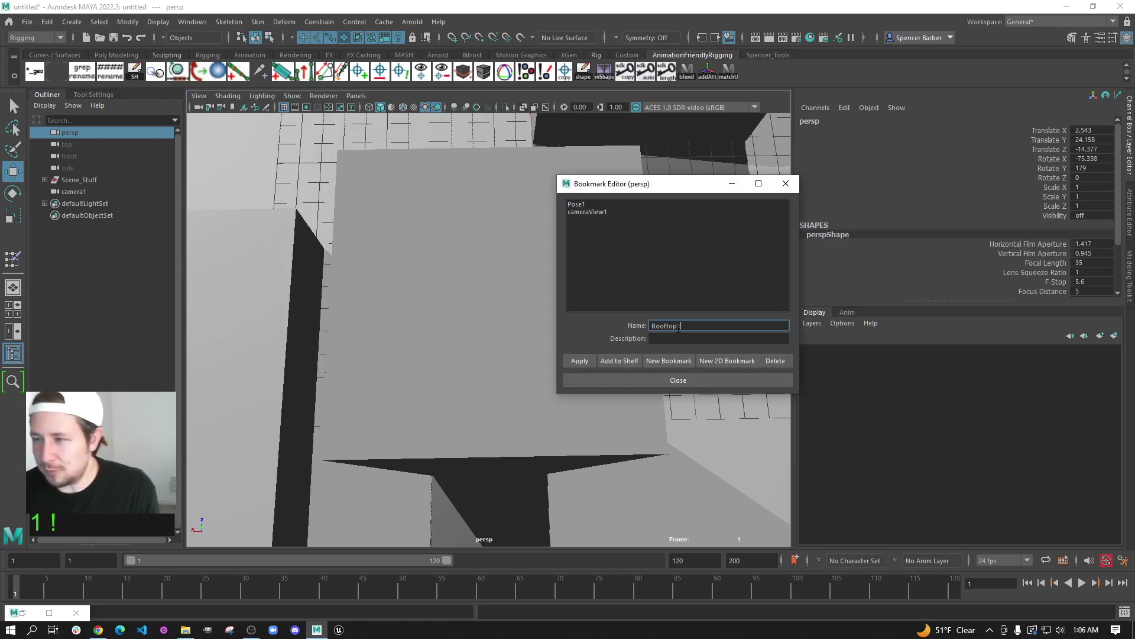
left_click(695, 340)
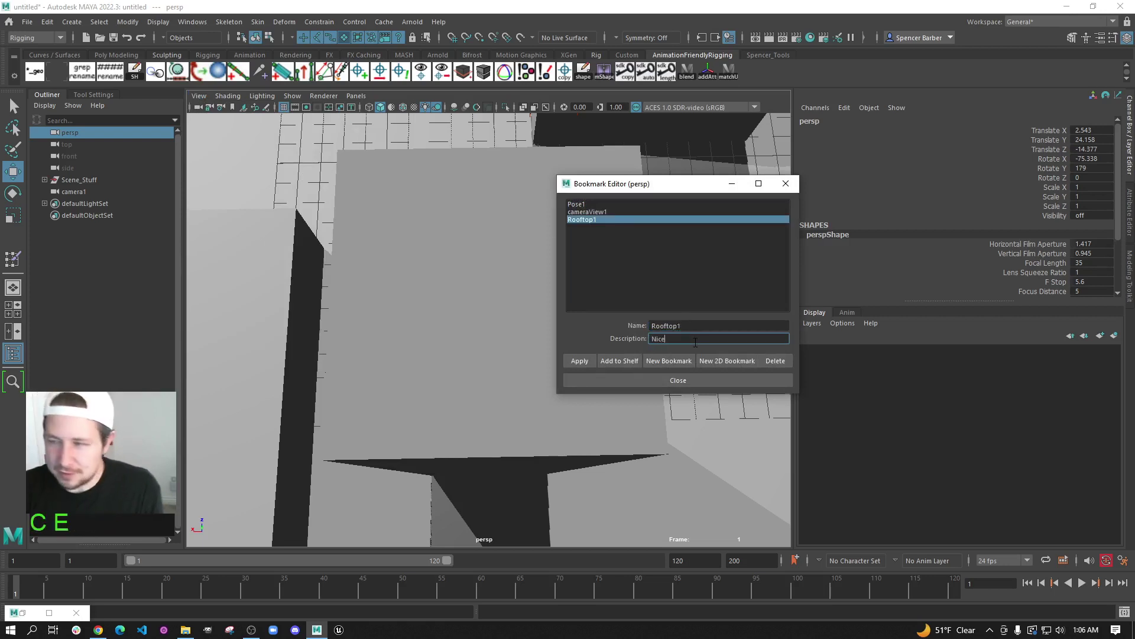
type("Nice angle for the roo")
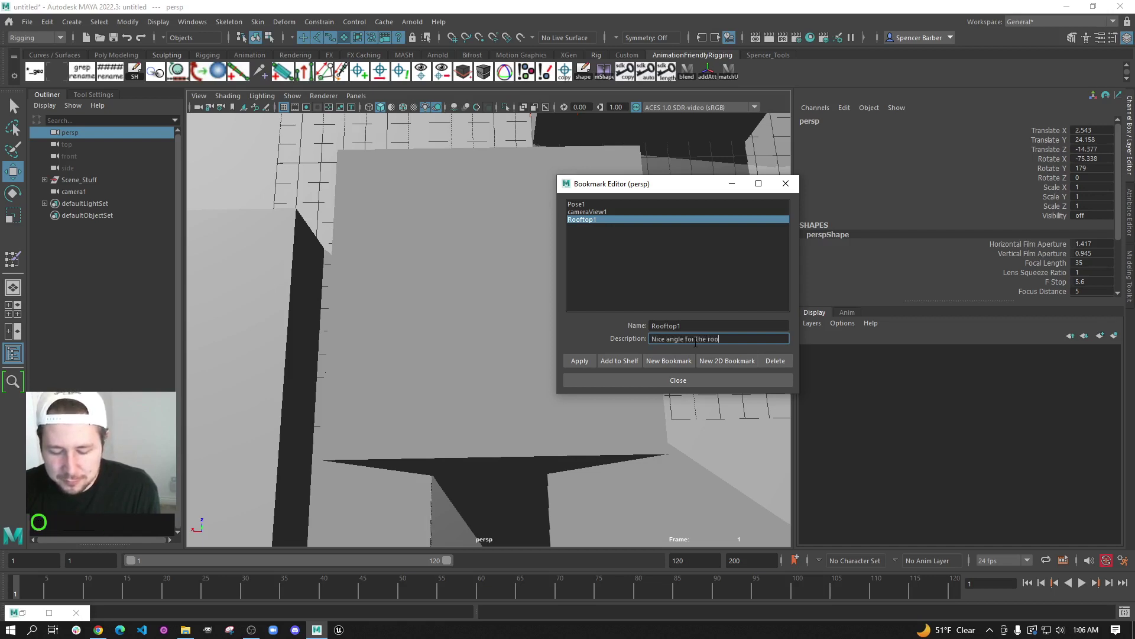
type("f")
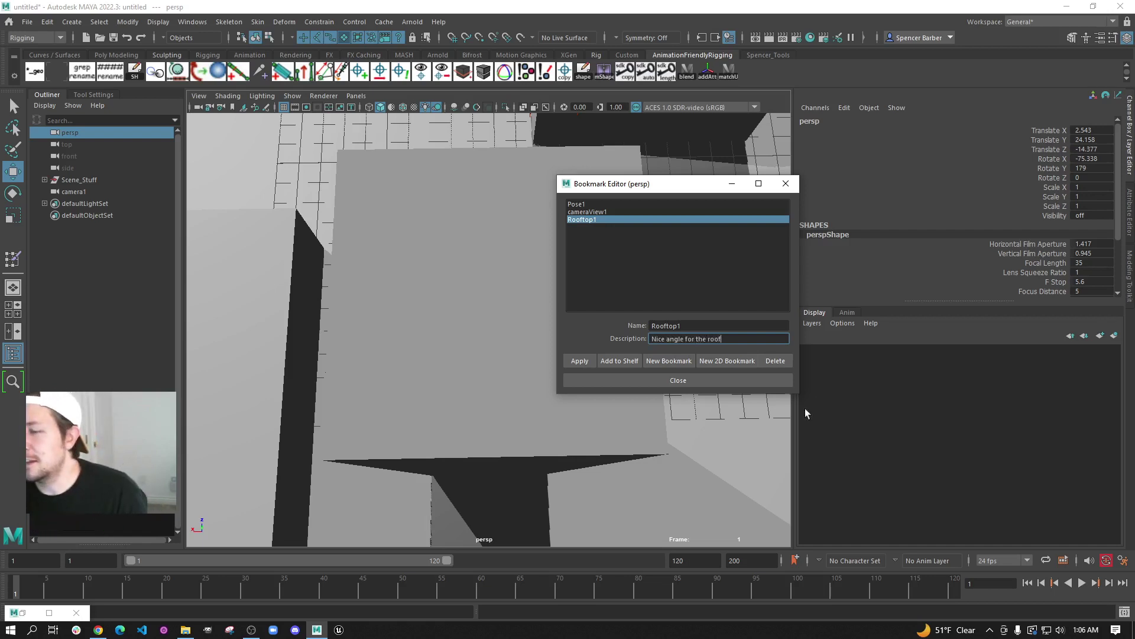
left_click(674, 360)
left_click(676, 378)
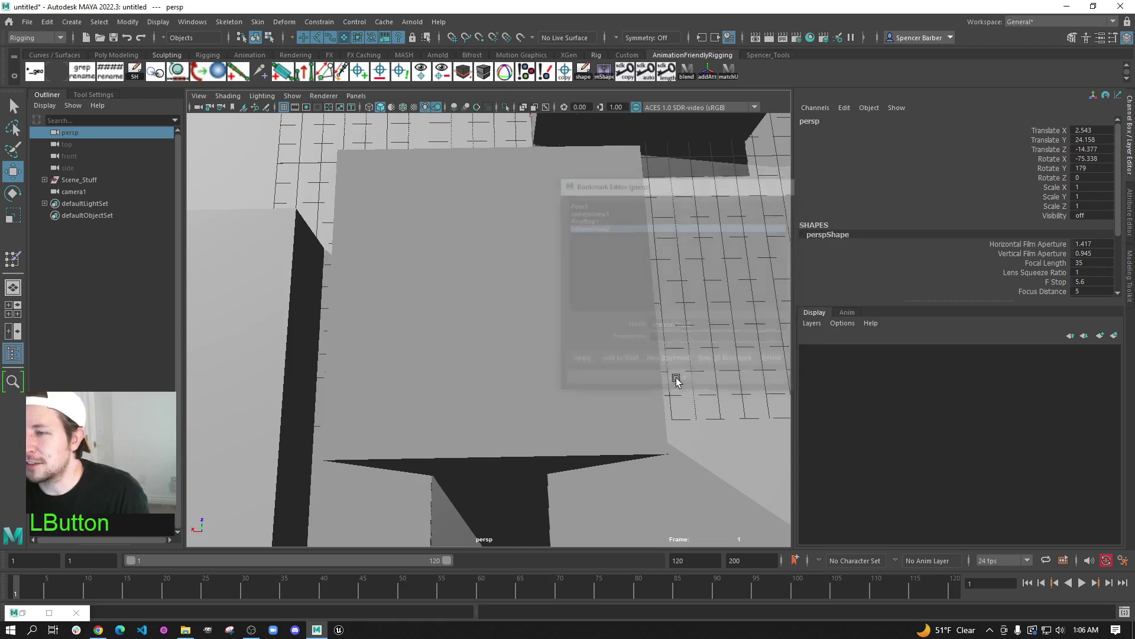
Orbit, dolly and pan the persp view away to an oblique angle on the block
scroll(599, 363, "down", 10)
left_click_drag(599, 363, 523, 248, "alt")
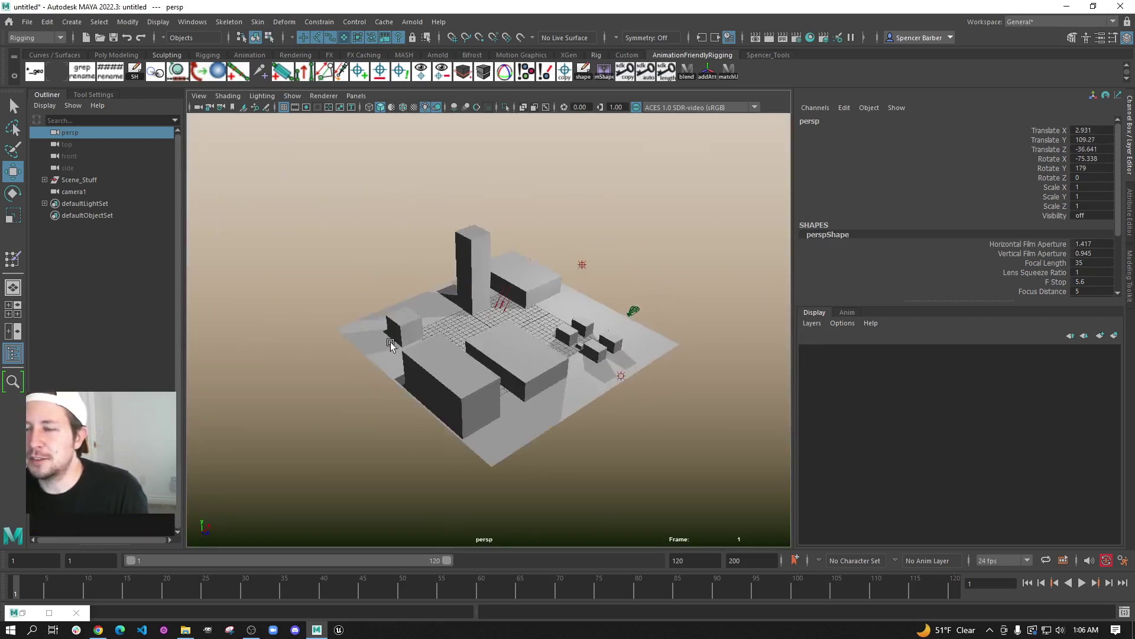
right_click_drag(523, 249, 575, 426, "alt")
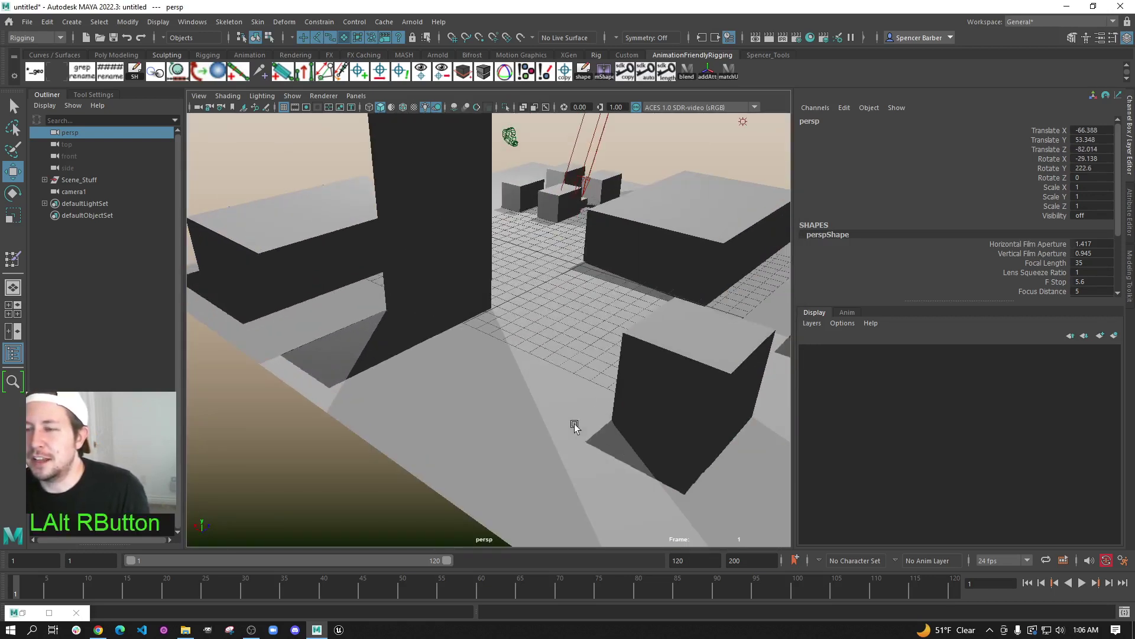
middle_click_drag(575, 426, 613, 414, "alt")
left_click_drag(614, 413, 325, 470, "alt")
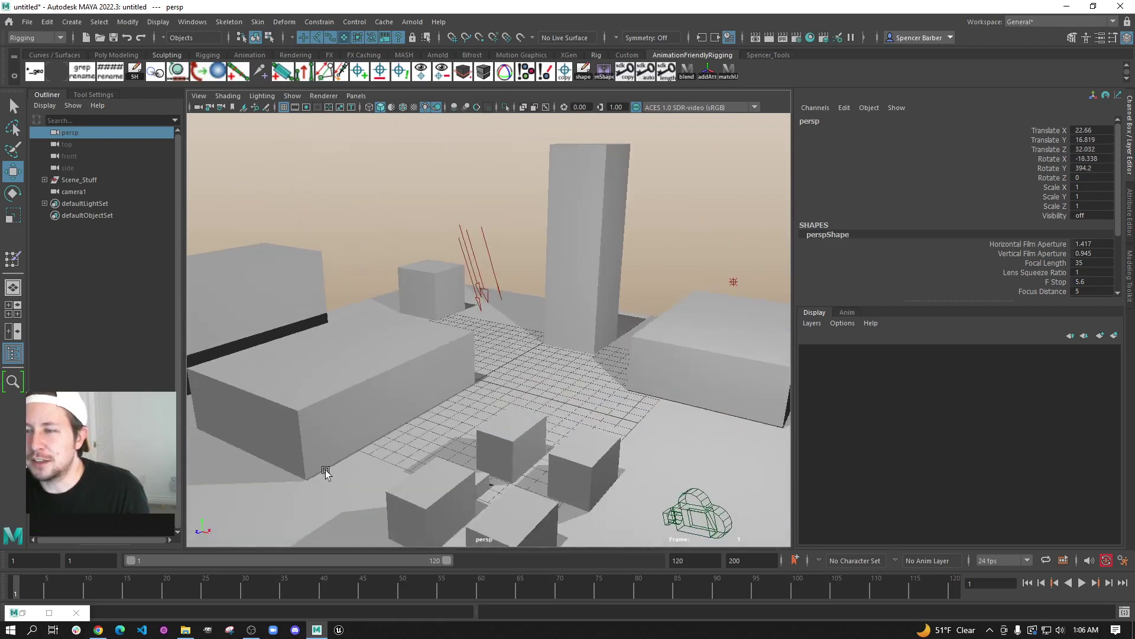
Restore the persp view to the Rooftop1 bookmark
left_click(198, 97)
mouse_move(272, 306)
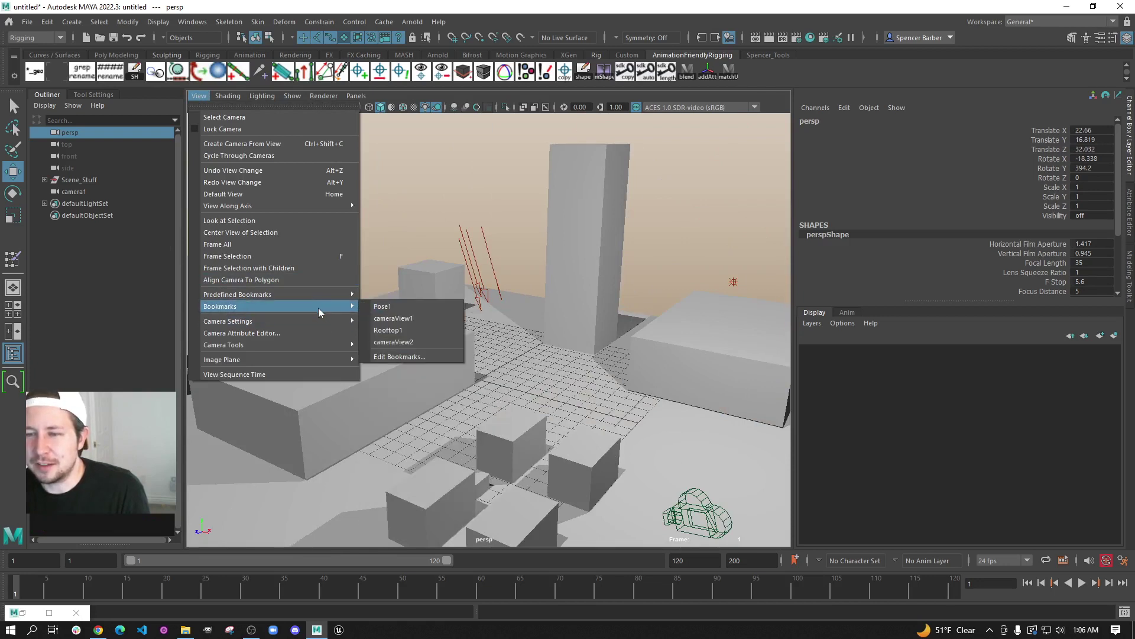
left_click(404, 331)
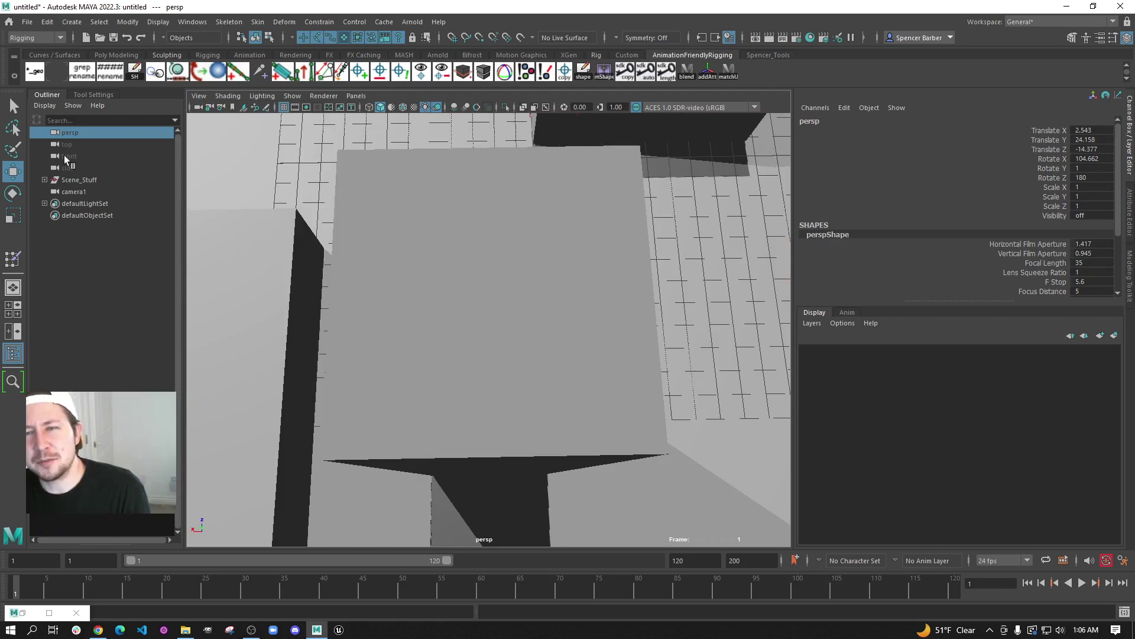
Drag camera1 from the Outliner into the viewport to look through it again
middle_click_drag(71, 193, 426, 254)
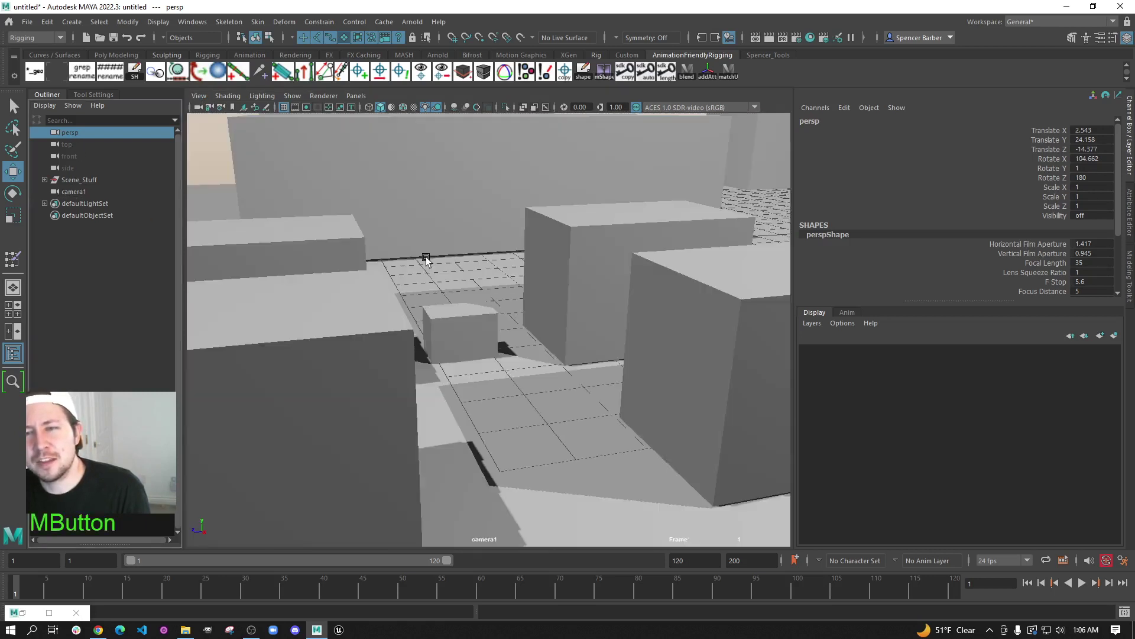